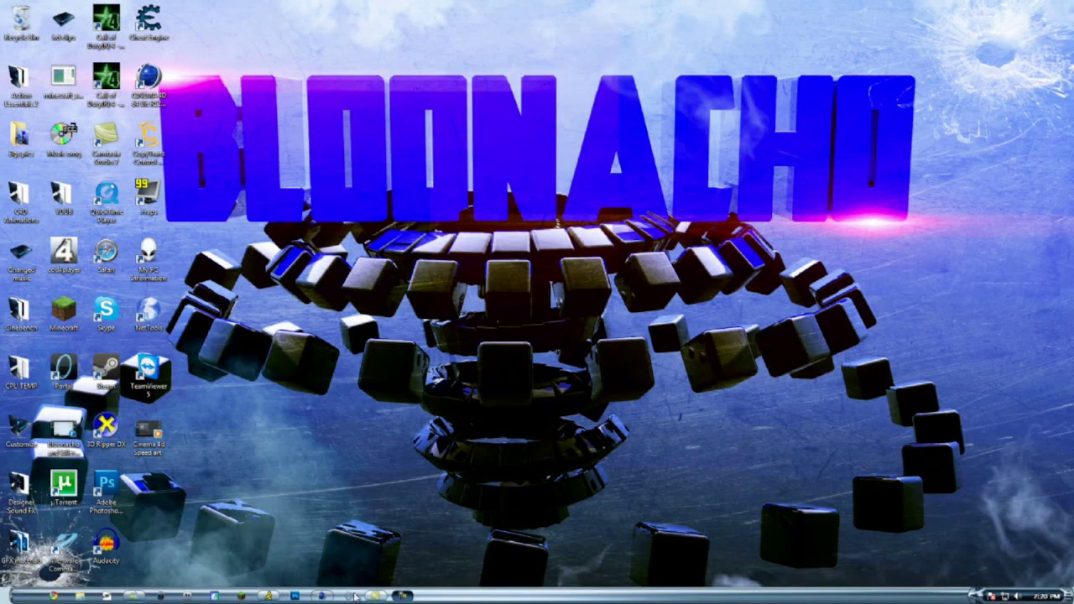
Switch to the No Floor Studio project in CINEMA 4D and look through the MoGraph effectors
{"action": "left_click", "coordinate": [321, 596]}
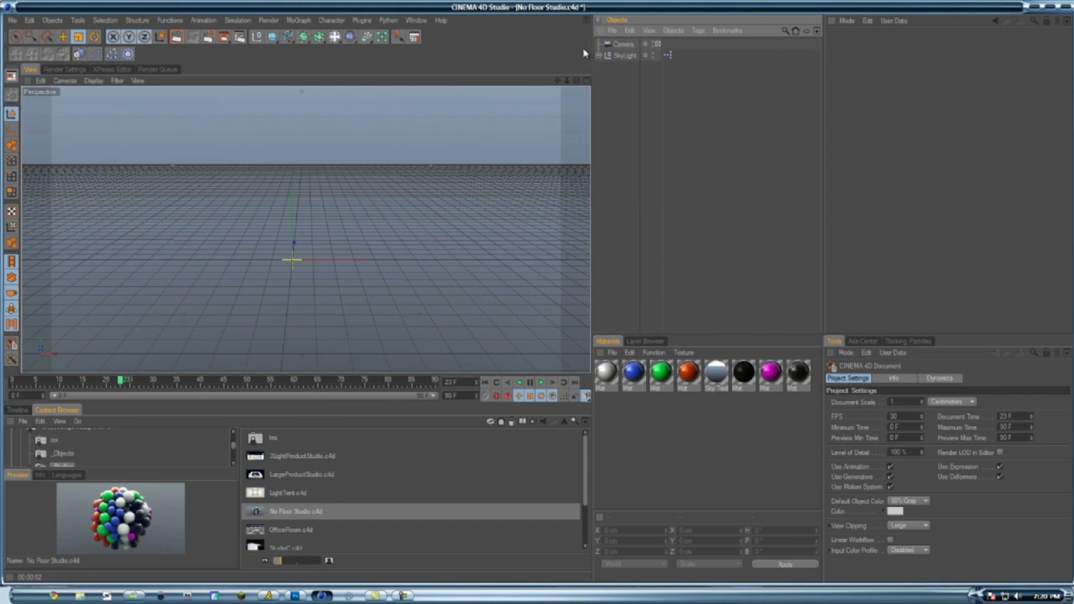
{"action": "left_click", "coordinate": [298, 20]}
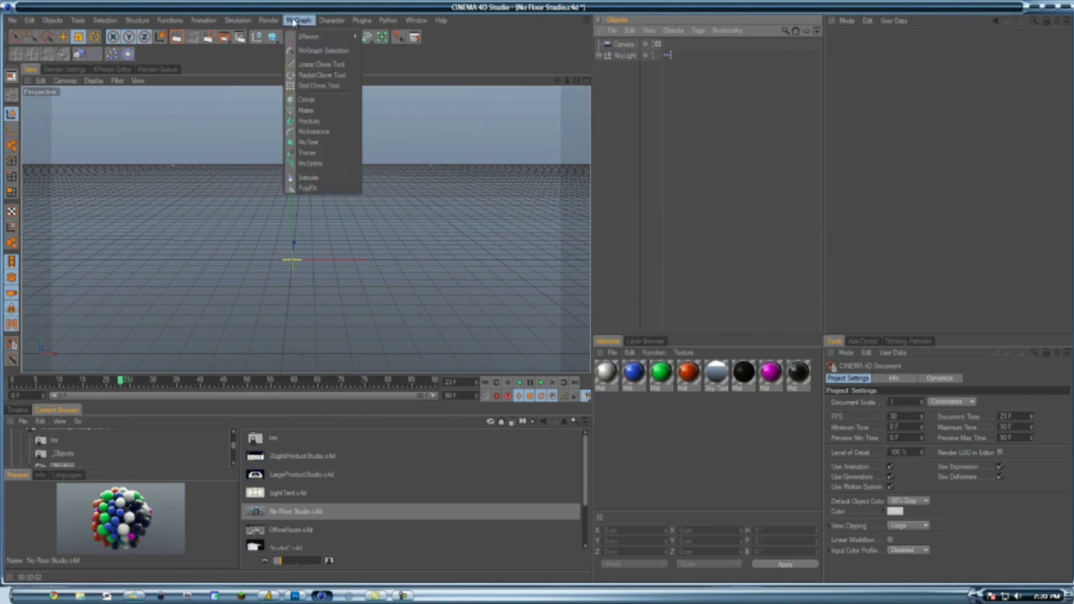
{"action": "mouse_move", "coordinate": [310, 40]}
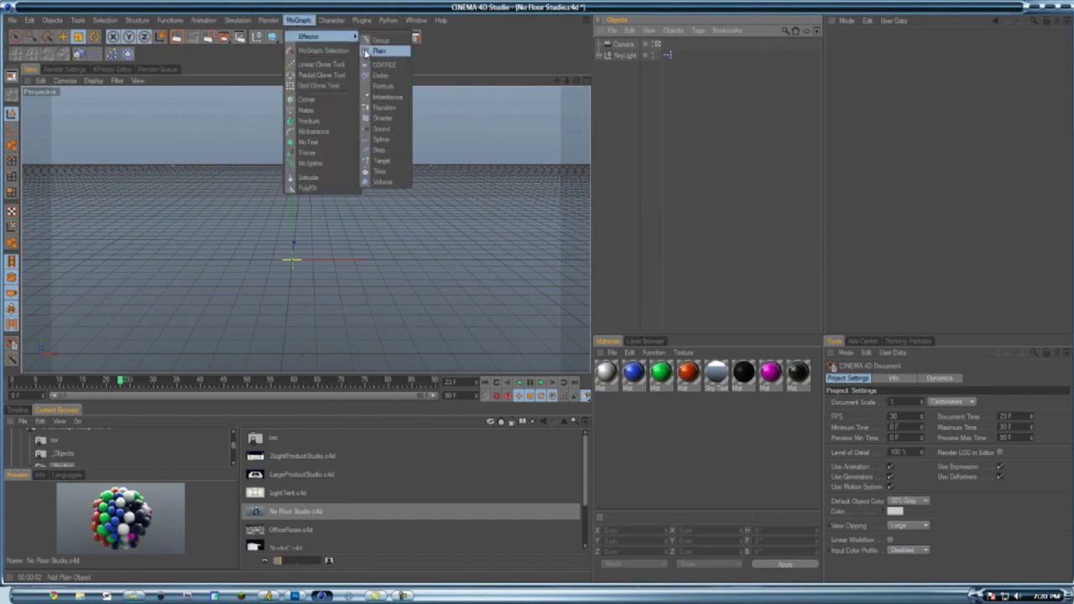
{"action": "left_click", "coordinate": [363, 3]}
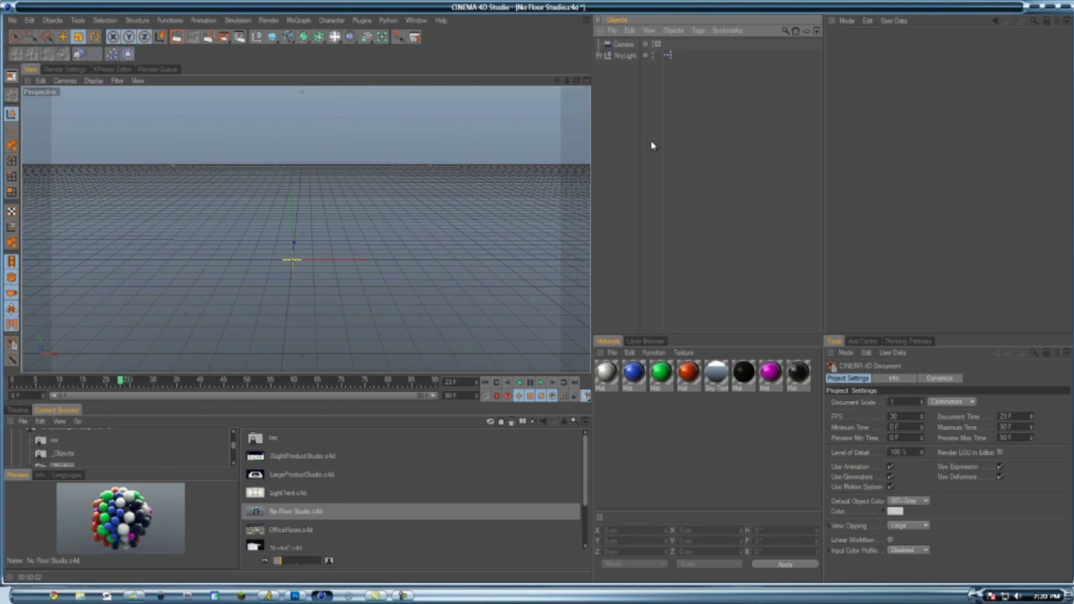
Add a cube to the scene and scale it down uniformly to about 99.9 cm per side
{"action": "left_click", "coordinate": [271, 38]}
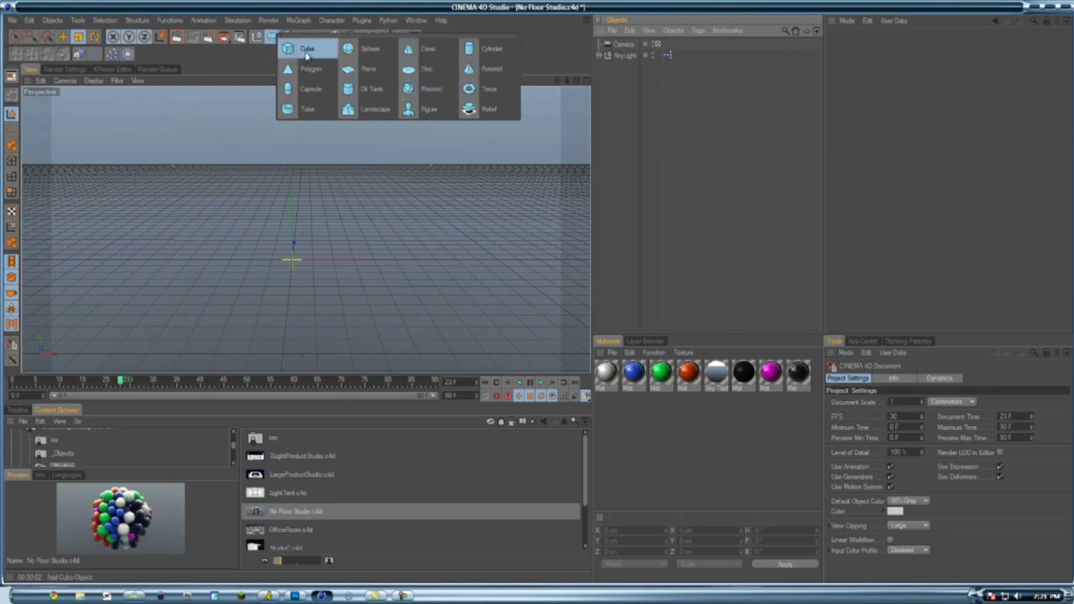
{"action": "left_click", "coordinate": [306, 54]}
{"action": "scroll", "coordinate": [463, 223], "scroll_direction": "up", "scroll_amount": 3}
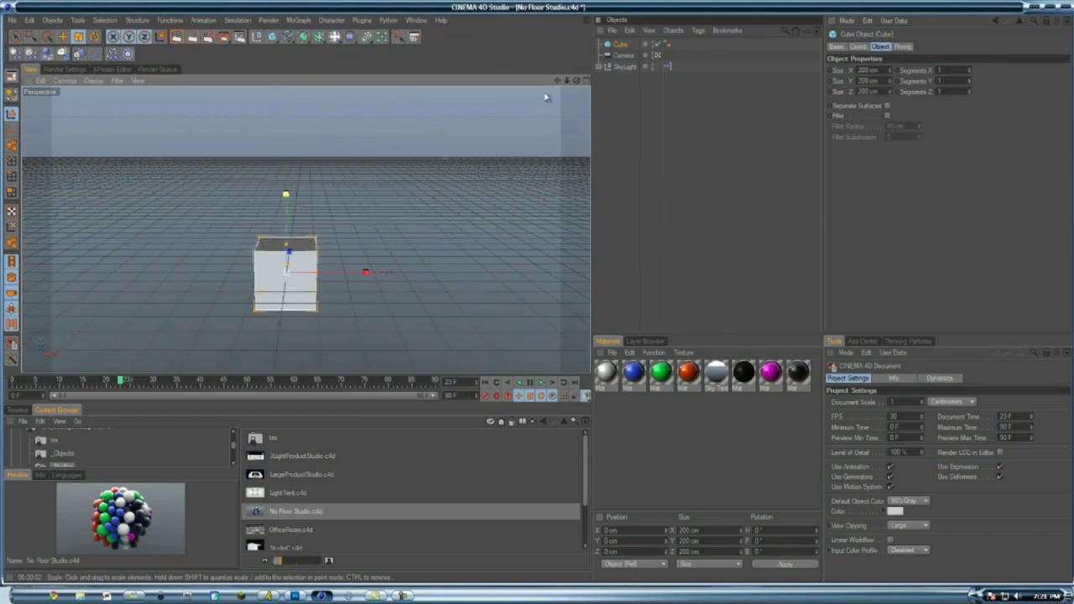
{"action": "left_click_drag", "start_coordinate": [559, 80], "coordinate": [527, 294]}
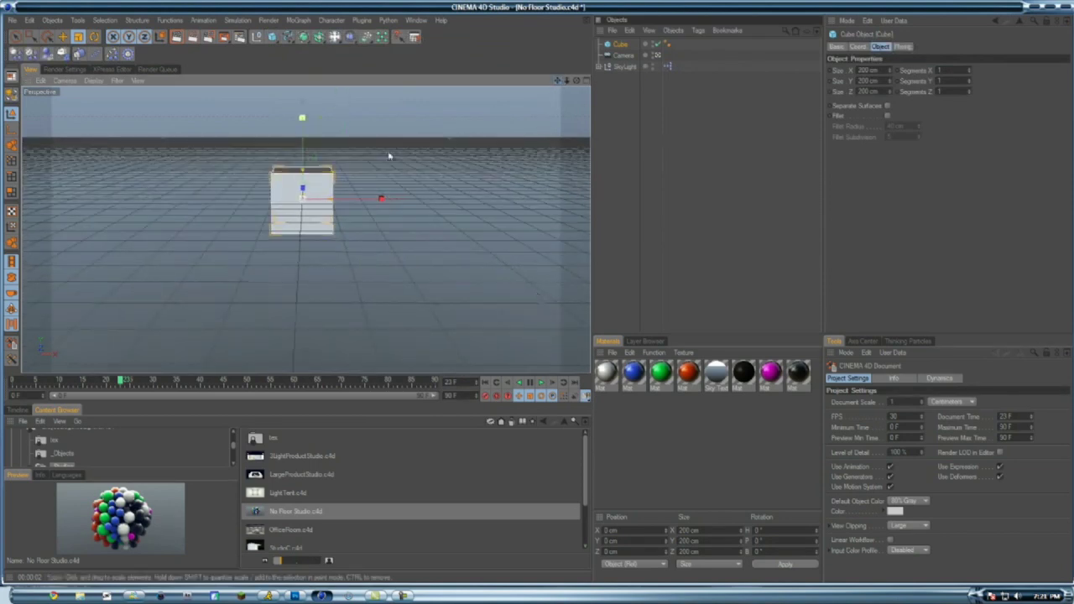
{"action": "left_click_drag", "start_coordinate": [302, 156], "coordinate": [295, 168]}
{"action": "scroll", "coordinate": [378, 185], "scroll_direction": "up", "scroll_amount": 2}
{"action": "scroll", "coordinate": [585, 104], "scroll_direction": "up", "scroll_amount": 1}
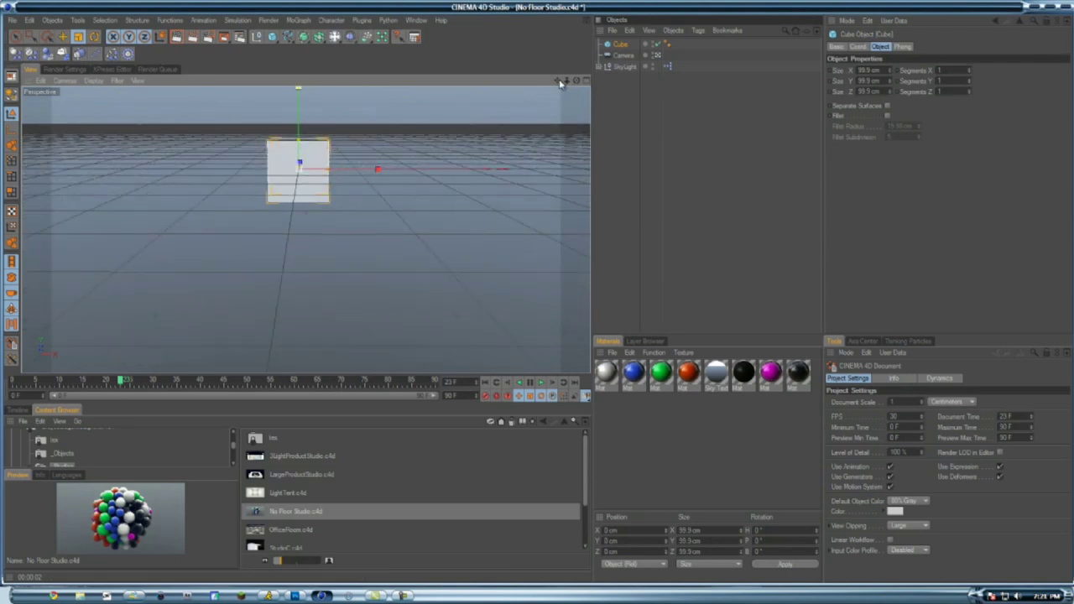
{"action": "left_click_drag", "start_coordinate": [559, 82], "coordinate": [538, 299]}
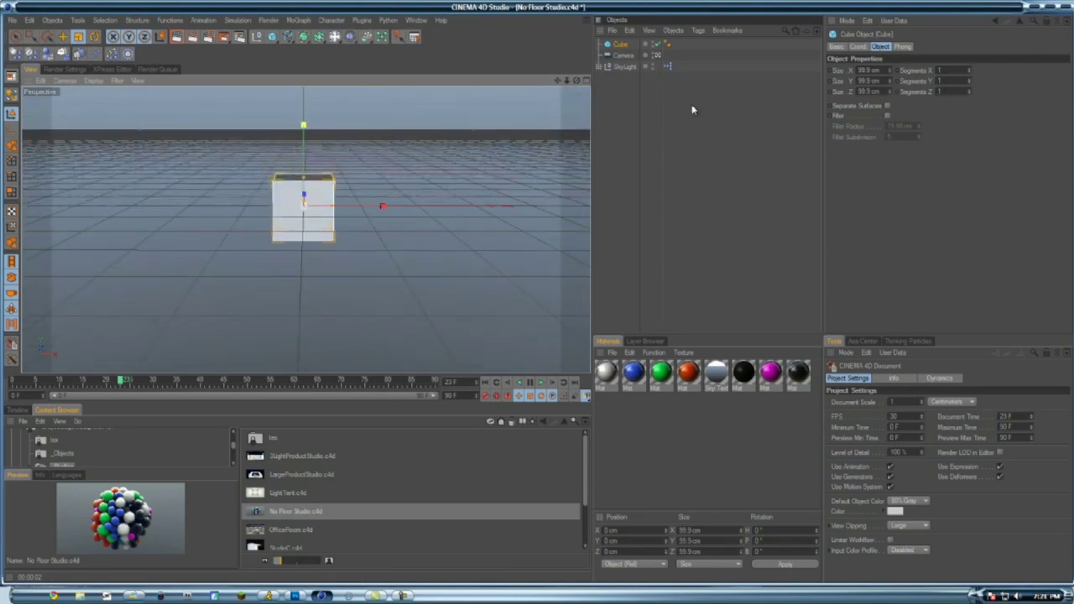
Enable the cube's fillet and reduce the fillet radius to 17.98 cm
{"action": "left_click", "coordinate": [888, 117]}
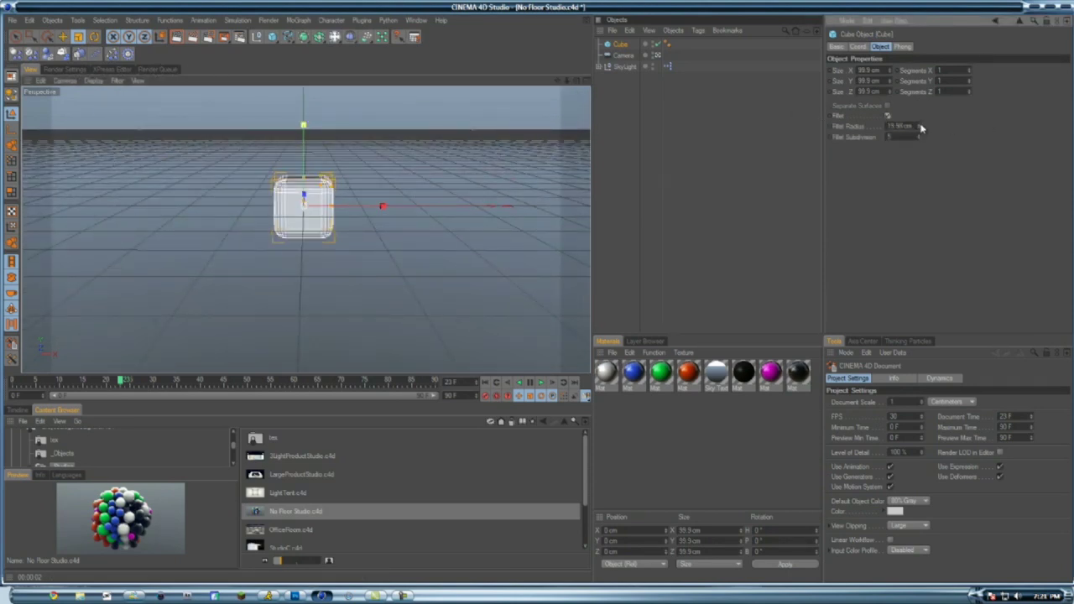
{"action": "left_click_drag", "start_coordinate": [921, 128], "coordinate": [921, 128]}
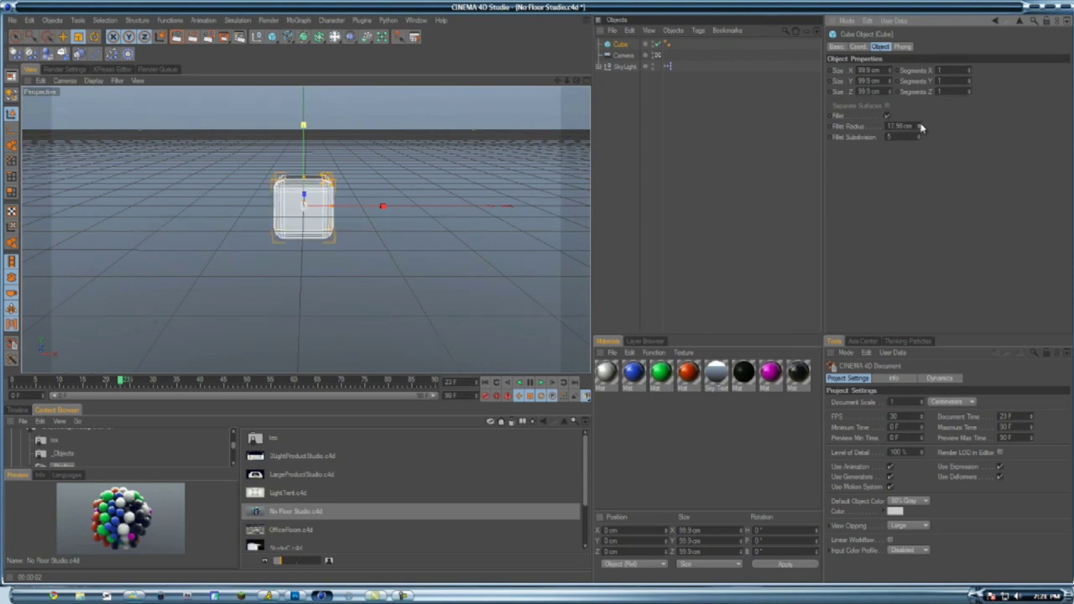
{"action": "left_click", "coordinate": [702, 221]}
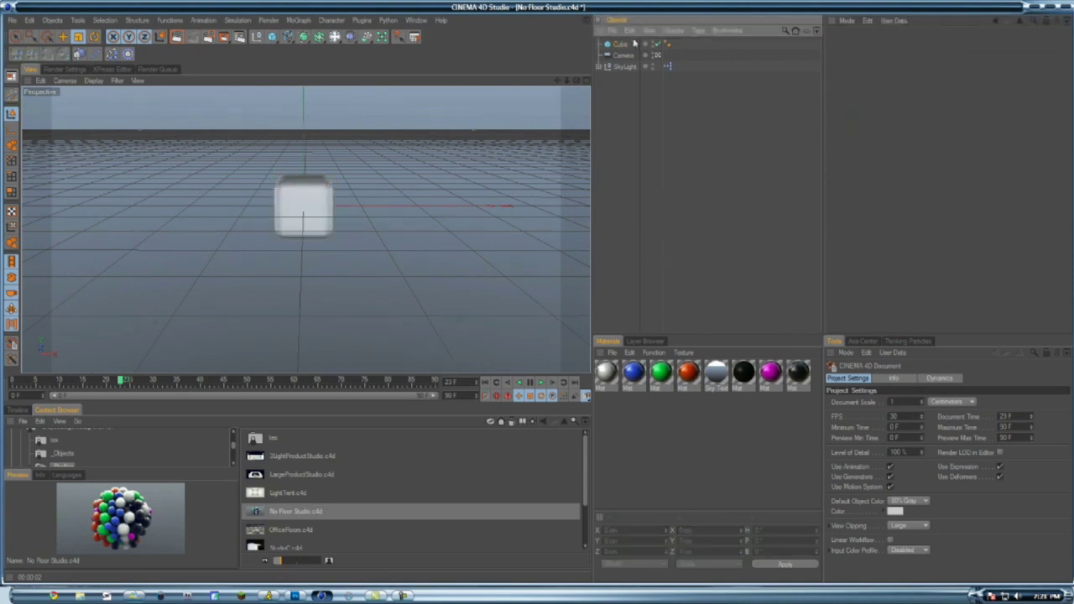
{"action": "left_click", "coordinate": [300, 21]}
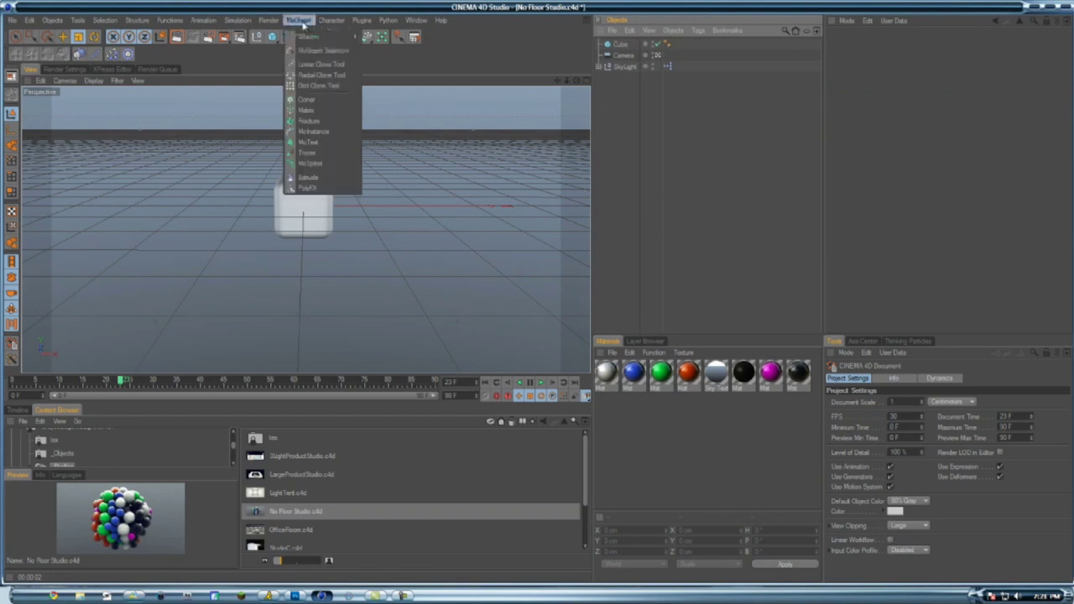
{"action": "mouse_move", "coordinate": [314, 40]}
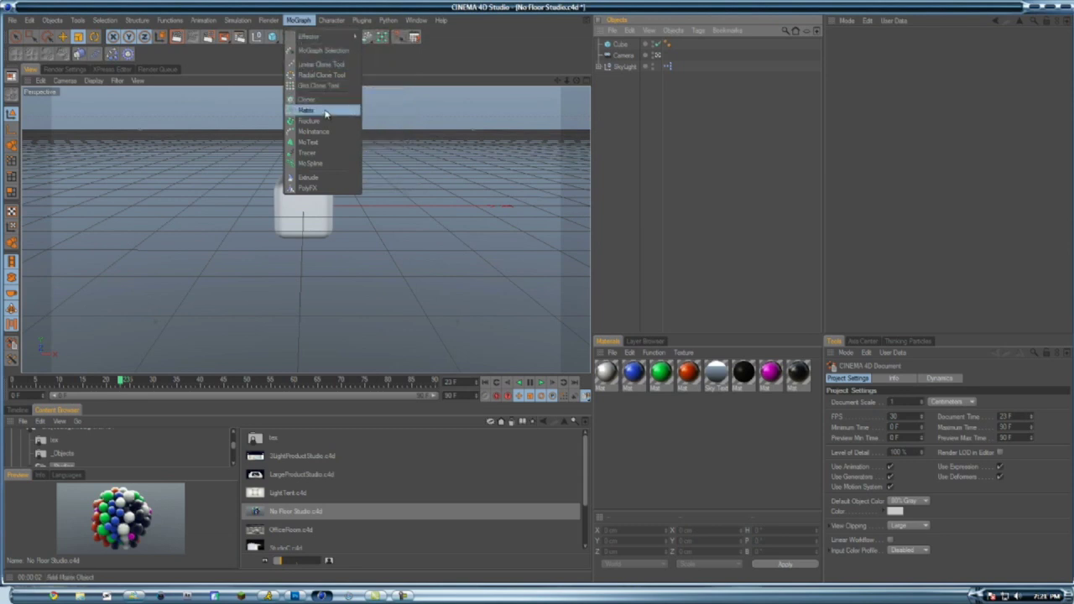
{"action": "left_click", "coordinate": [325, 103]}
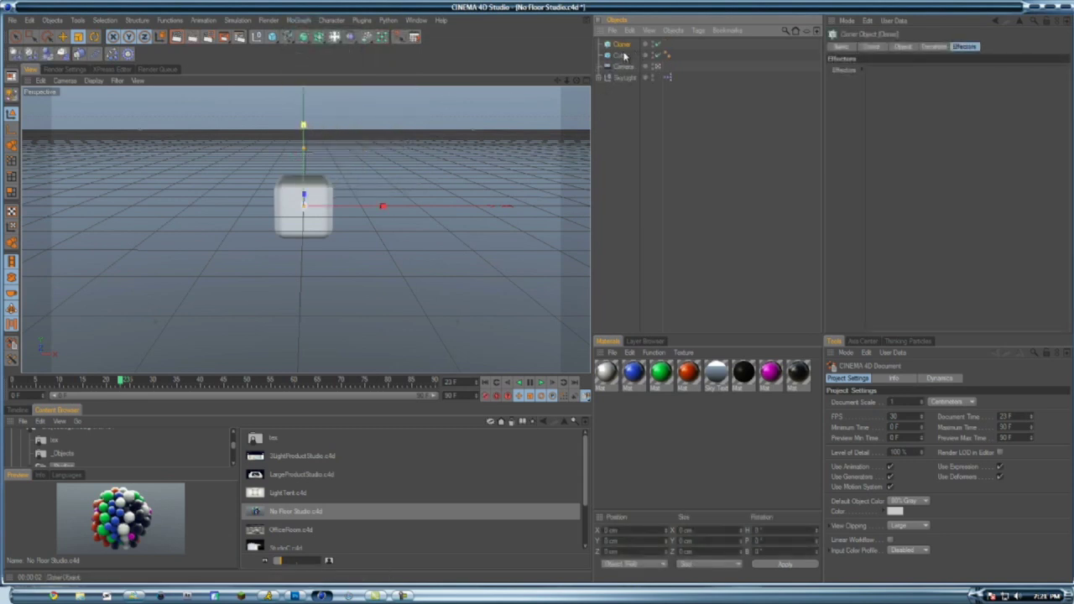
{"action": "key", "text": "Delete"}
Add a MoGraph Cloner and make the cube its child
{"action": "left_click", "coordinate": [298, 20]}
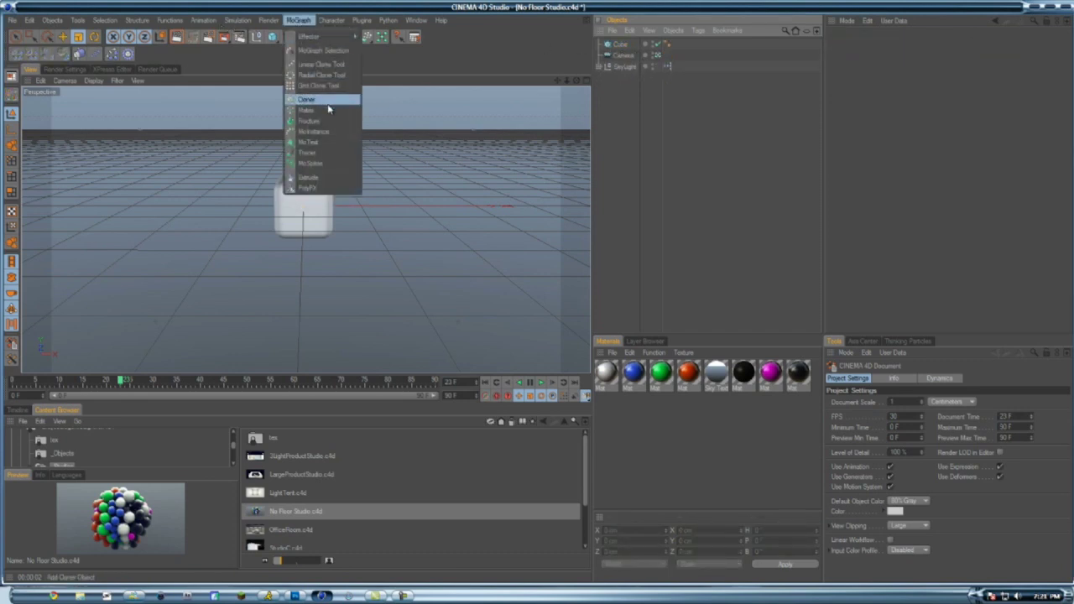
{"action": "left_click", "coordinate": [328, 100]}
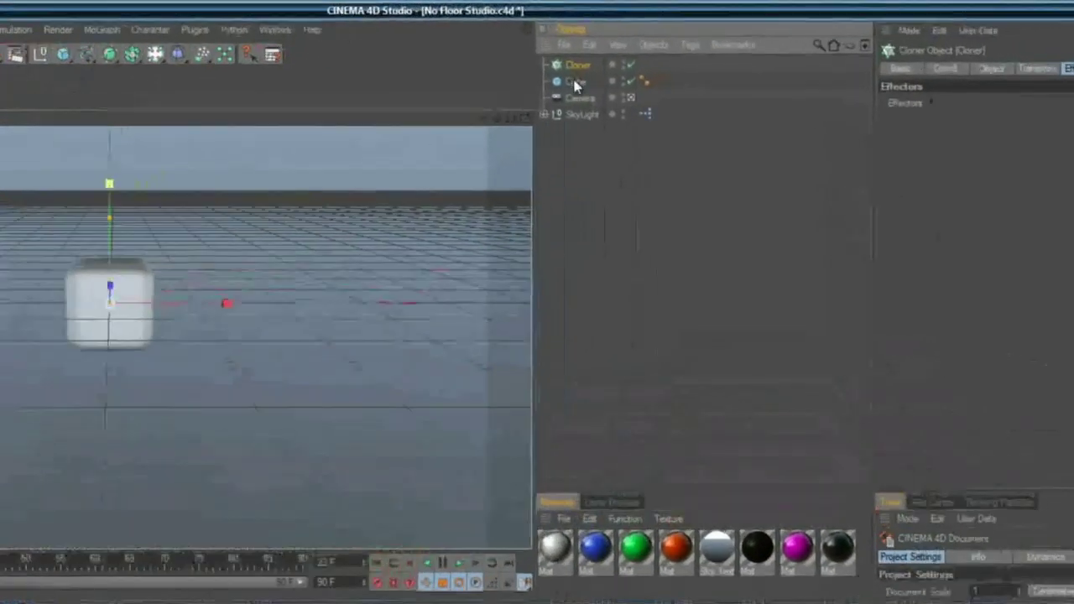
{"action": "left_click_drag", "start_coordinate": [576, 84], "coordinate": [571, 67]}
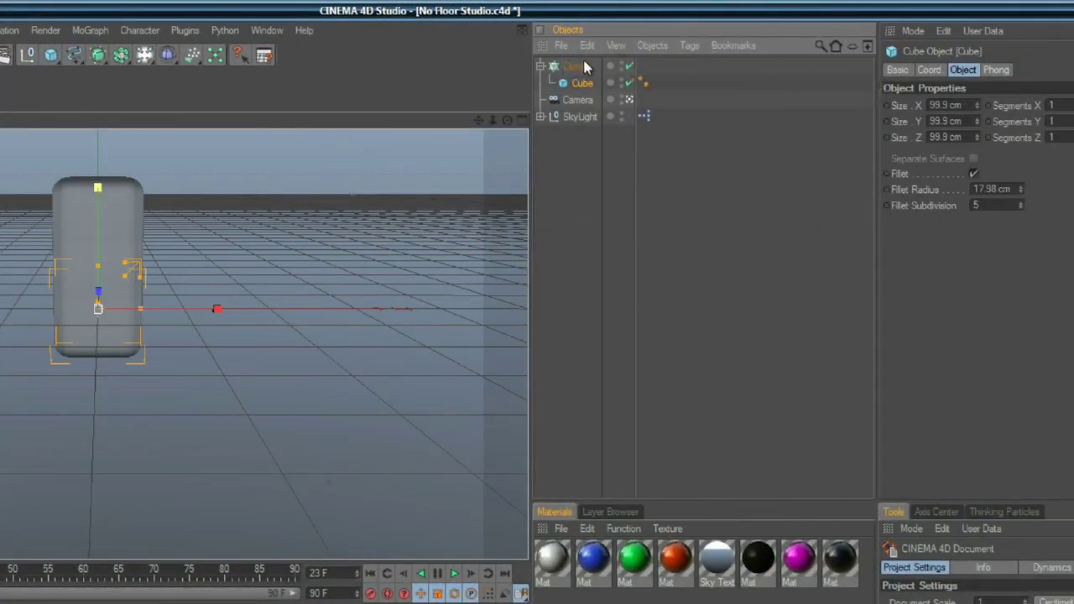
Set the Cloner's mode to Object
{"action": "left_click", "coordinate": [574, 68]}
{"action": "left_click", "coordinate": [995, 71]}
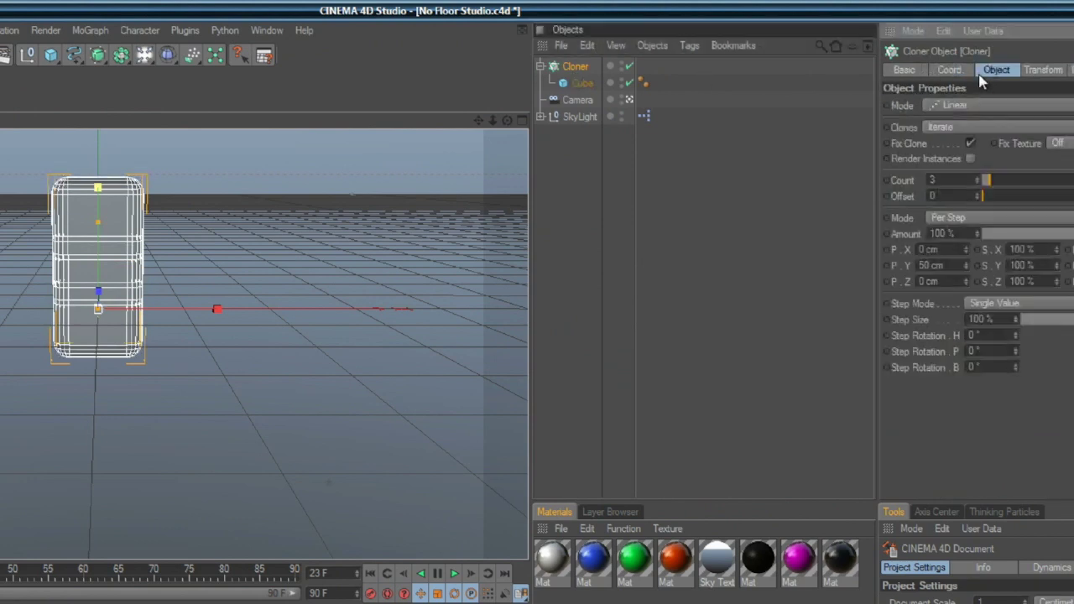
{"action": "left_click", "coordinate": [965, 106]}
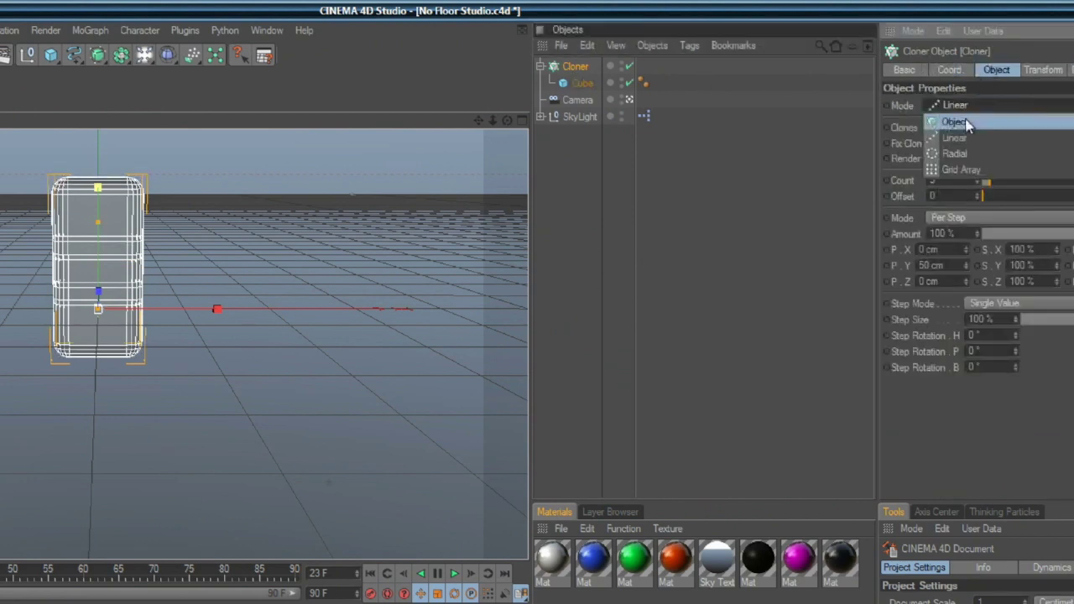
{"action": "left_click", "coordinate": [966, 120]}
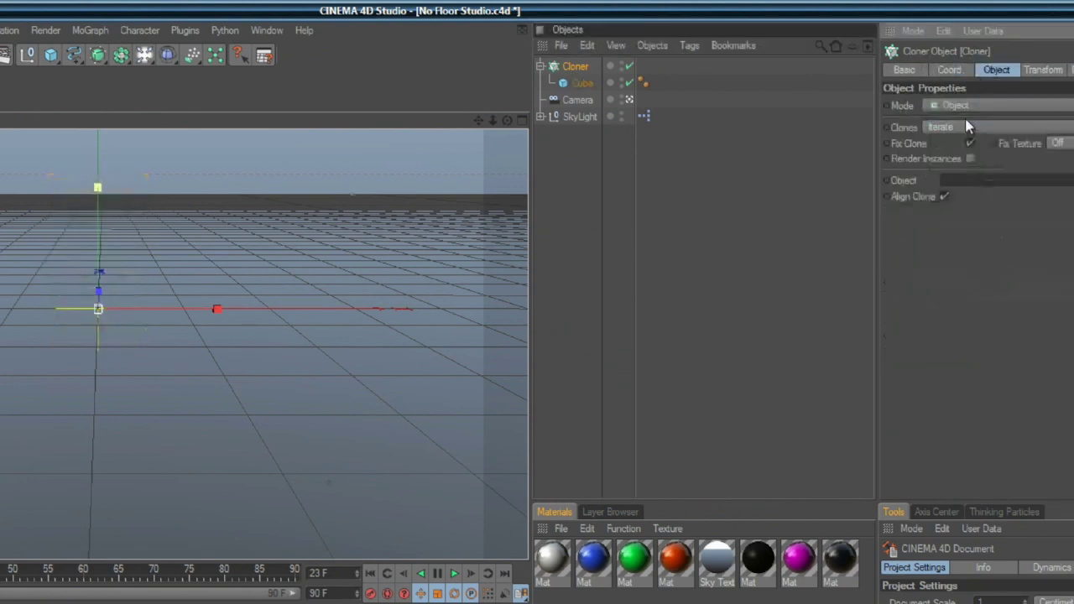
{"action": "left_click", "coordinate": [563, 249]}
Add a sphere and scale it down uniformly to a radius of about 52.7 cm
{"action": "left_click", "coordinate": [52, 57]}
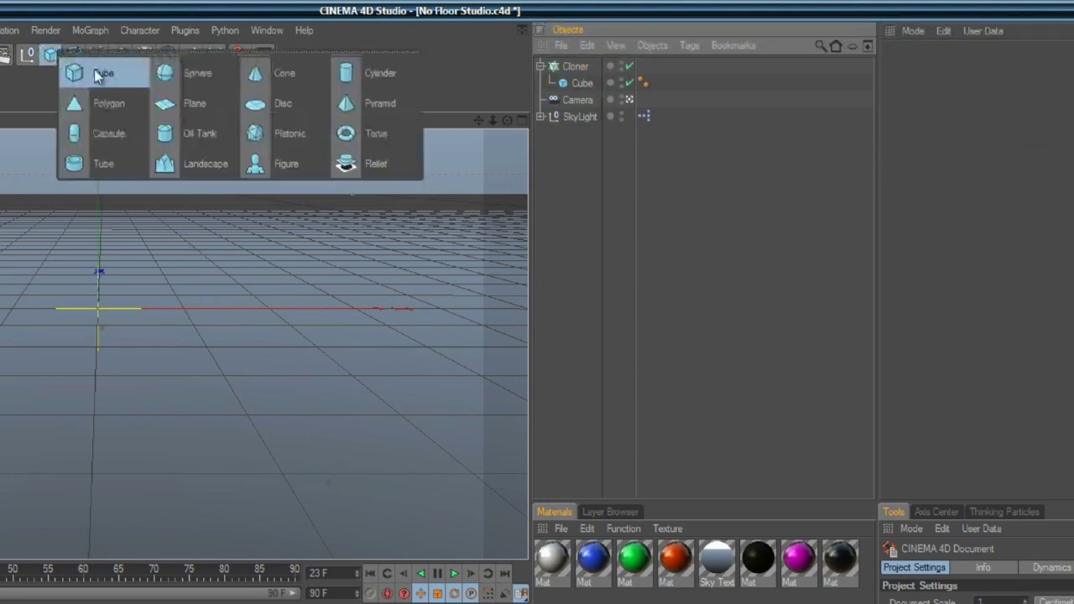
{"action": "left_click", "coordinate": [185, 67]}
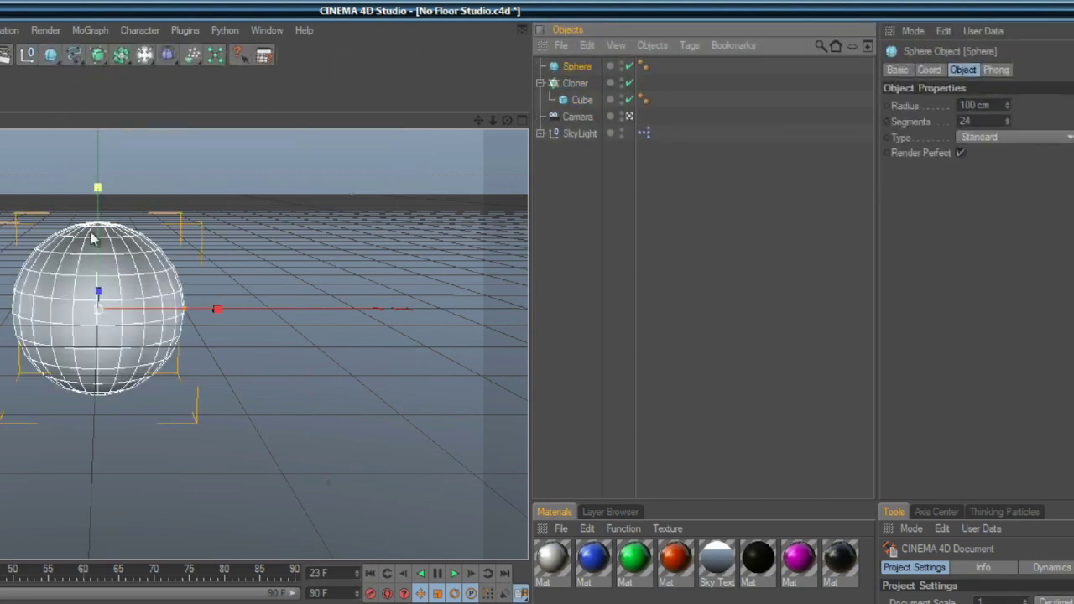
{"action": "left_click_drag", "start_coordinate": [441, 455], "coordinate": [452, 436]}
{"action": "left_click_drag", "start_coordinate": [525, 322], "coordinate": [530, 316]}
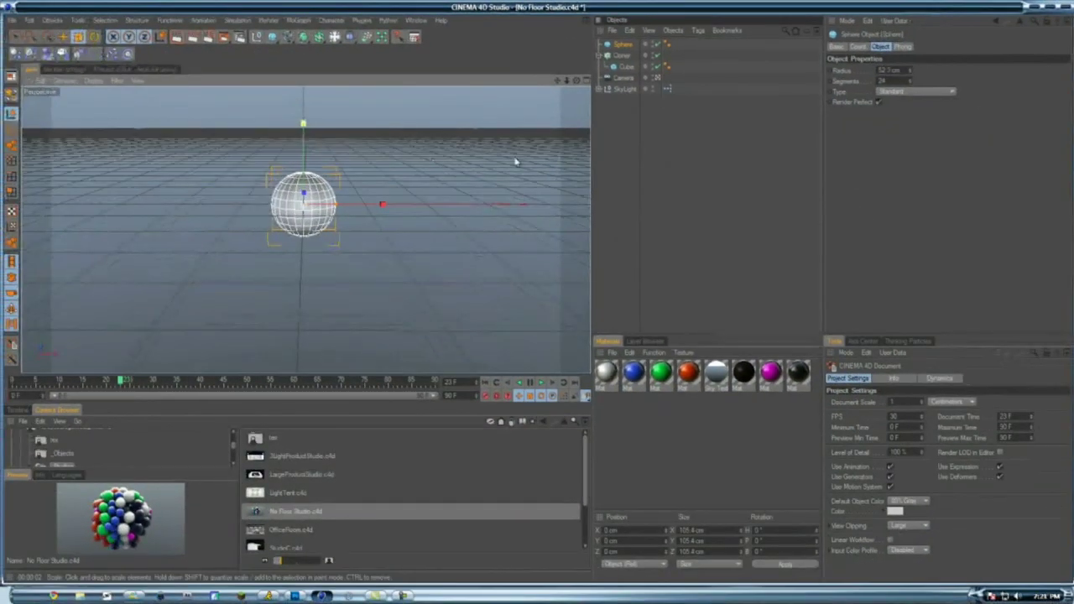
{"action": "left_click", "coordinate": [665, 173]}
Assign the sphere as the Cloner's target object and render a preview of the view
{"action": "left_click", "coordinate": [623, 57]}
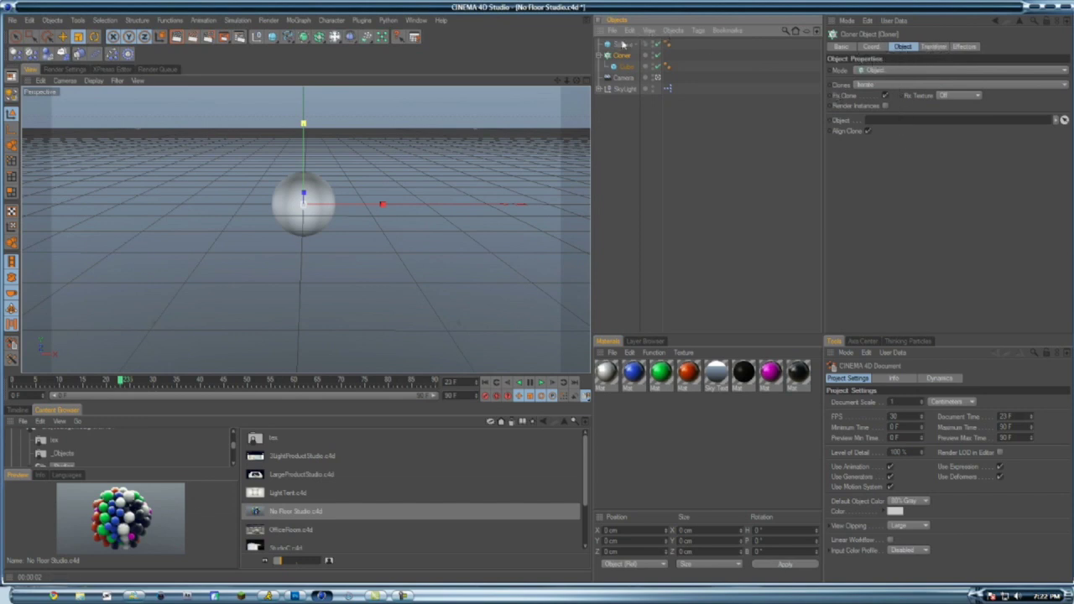
{"action": "left_click_drag", "start_coordinate": [623, 43], "coordinate": [882, 123]}
{"action": "left_click", "coordinate": [663, 165]}
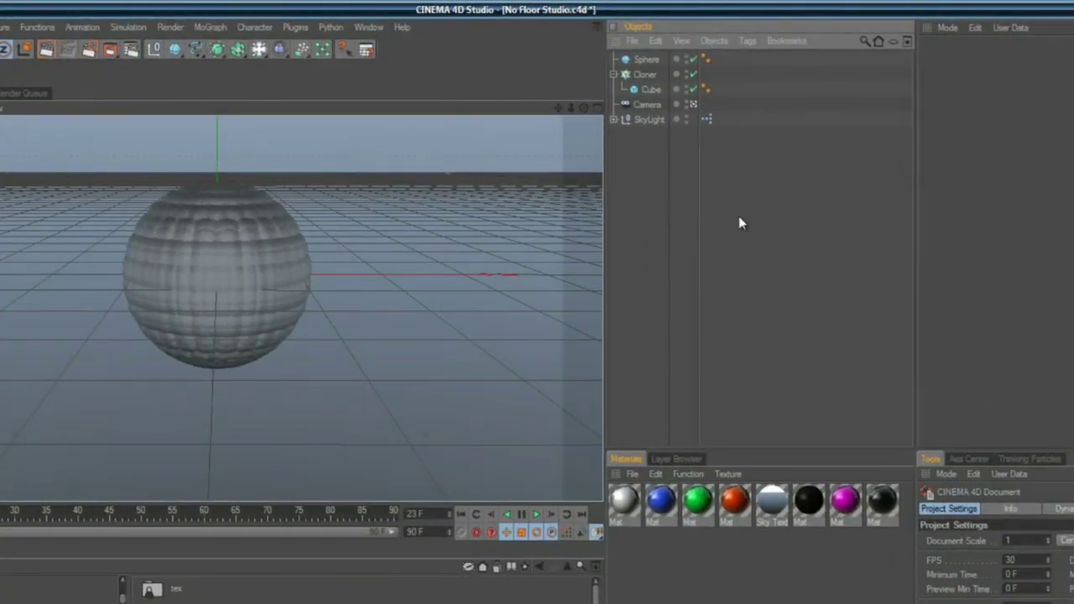
{"action": "key", "text": "ctrl+r"}
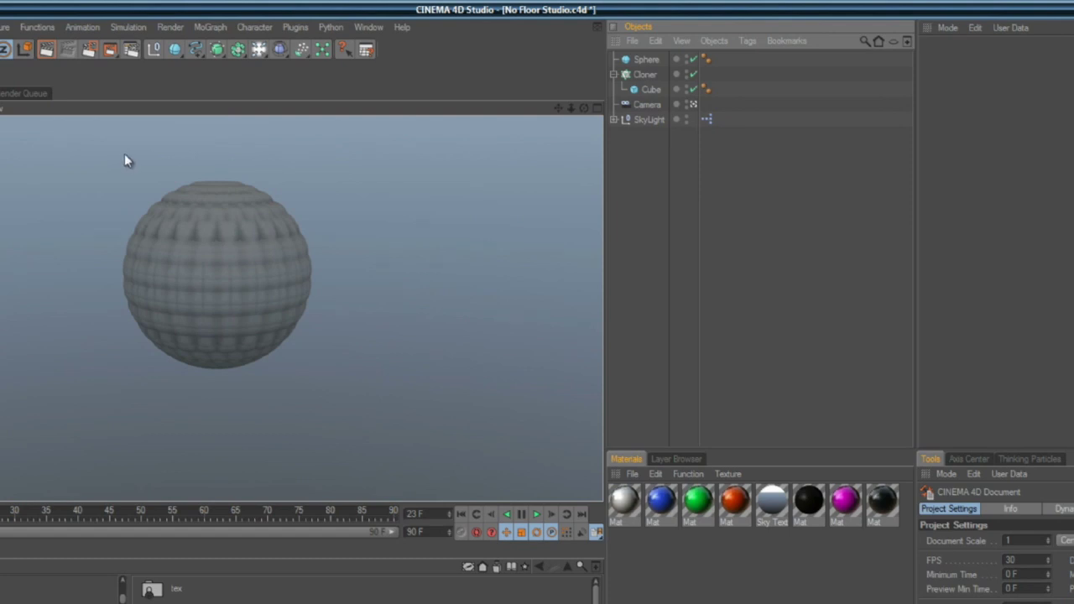
Try the Edge distribution for the Cloner's clones on the sphere
{"action": "left_click", "coordinate": [645, 74]}
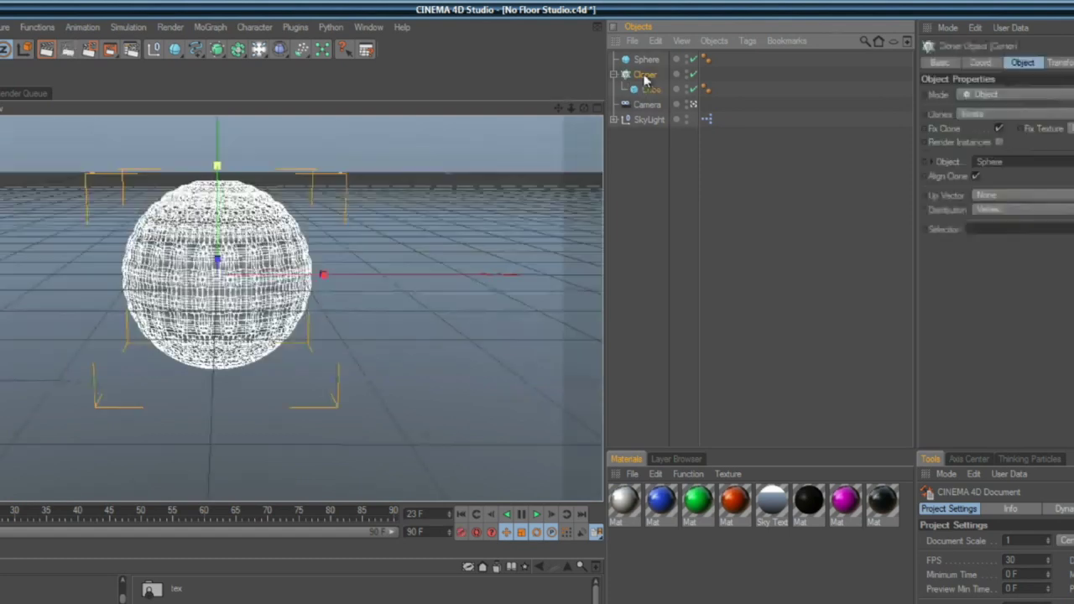
{"action": "left_click", "coordinate": [983, 209]}
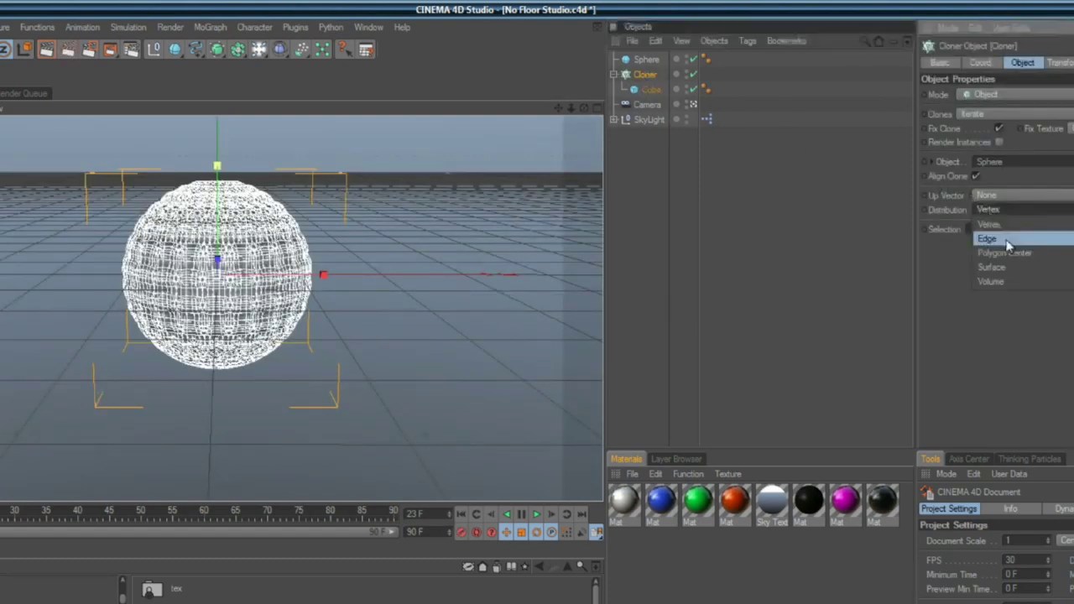
{"action": "left_click", "coordinate": [999, 239]}
{"action": "left_click", "coordinate": [710, 184]}
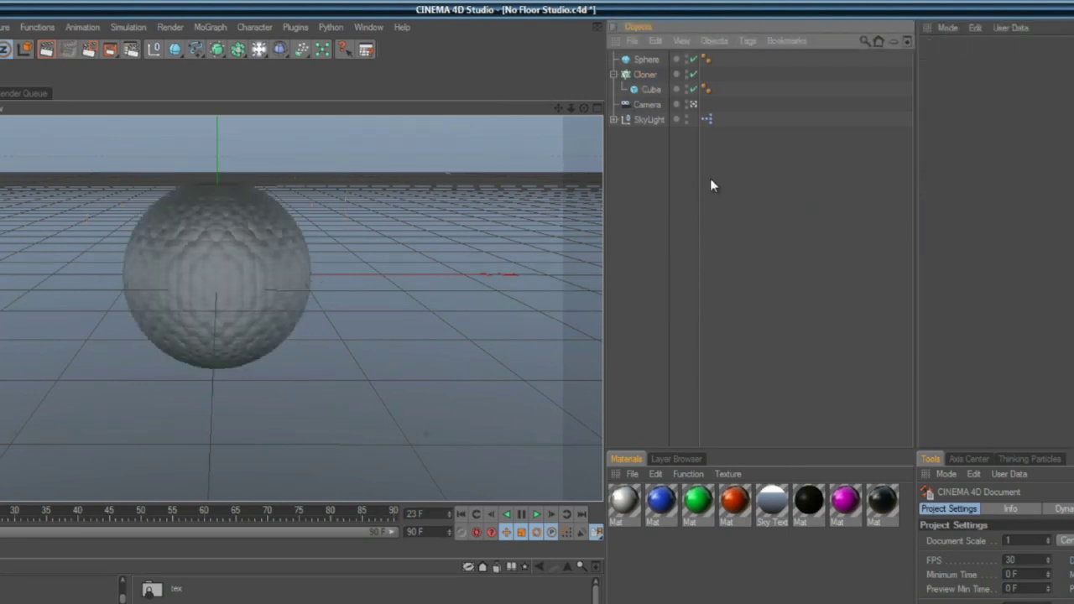
Set the Cloner's distribution to Surface
{"action": "left_click", "coordinate": [646, 74]}
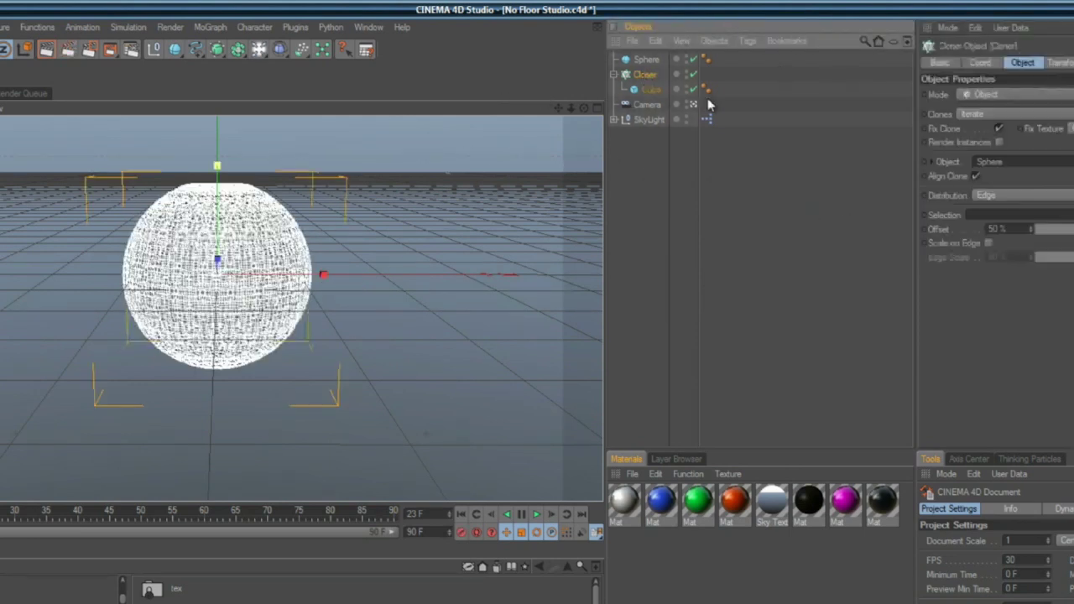
{"action": "left_click", "coordinate": [1031, 195]}
{"action": "left_click", "coordinate": [1025, 255]}
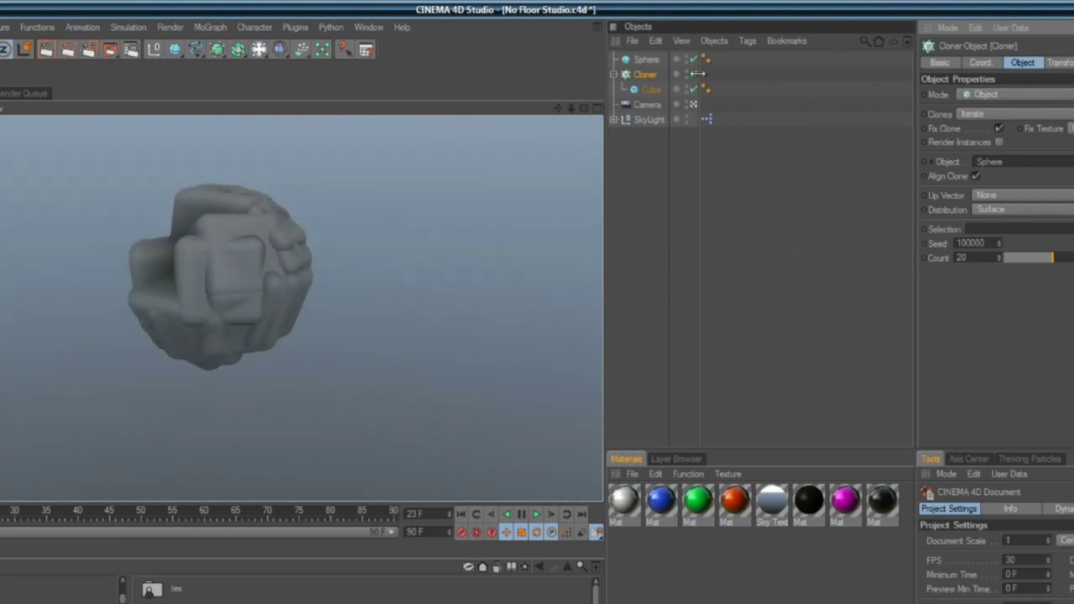
Add a Formula effector to the Cloner and increase its X position offset
{"action": "left_click", "coordinate": [651, 75]}
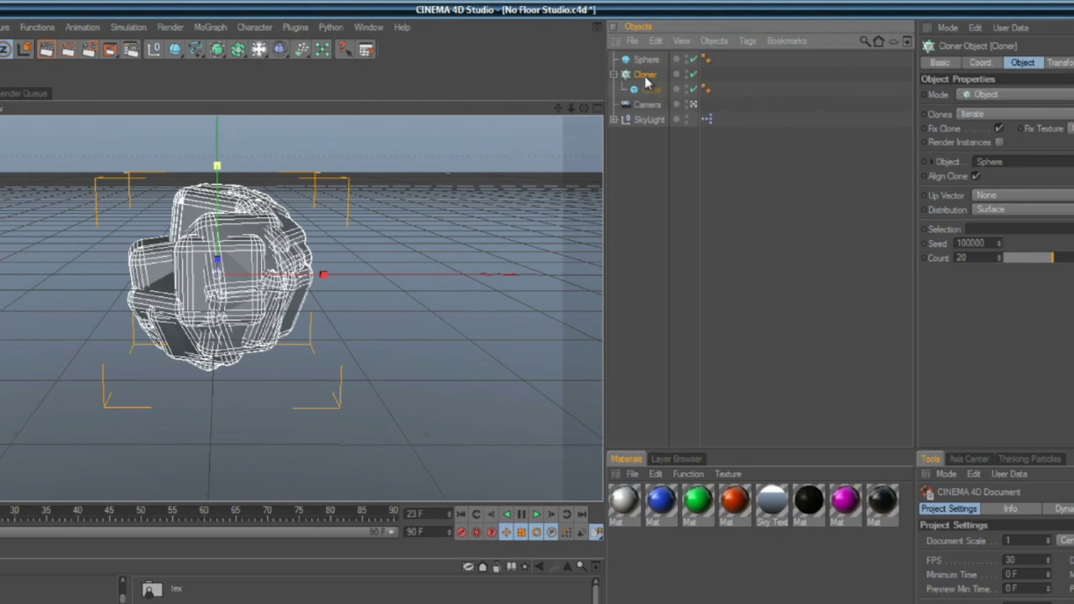
{"action": "left_click", "coordinate": [211, 32]}
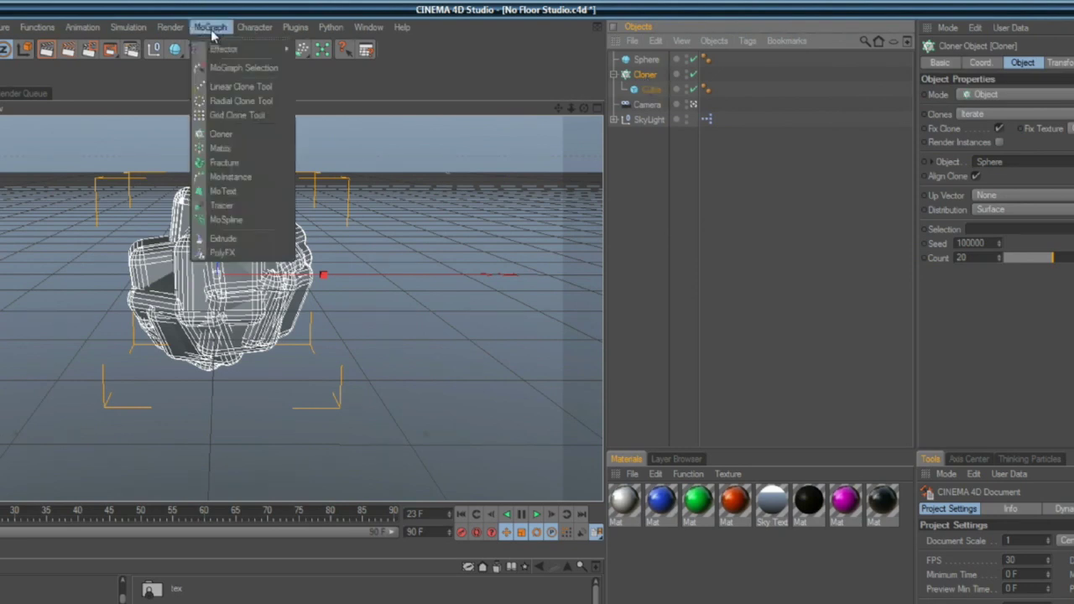
{"action": "mouse_move", "coordinate": [230, 52]}
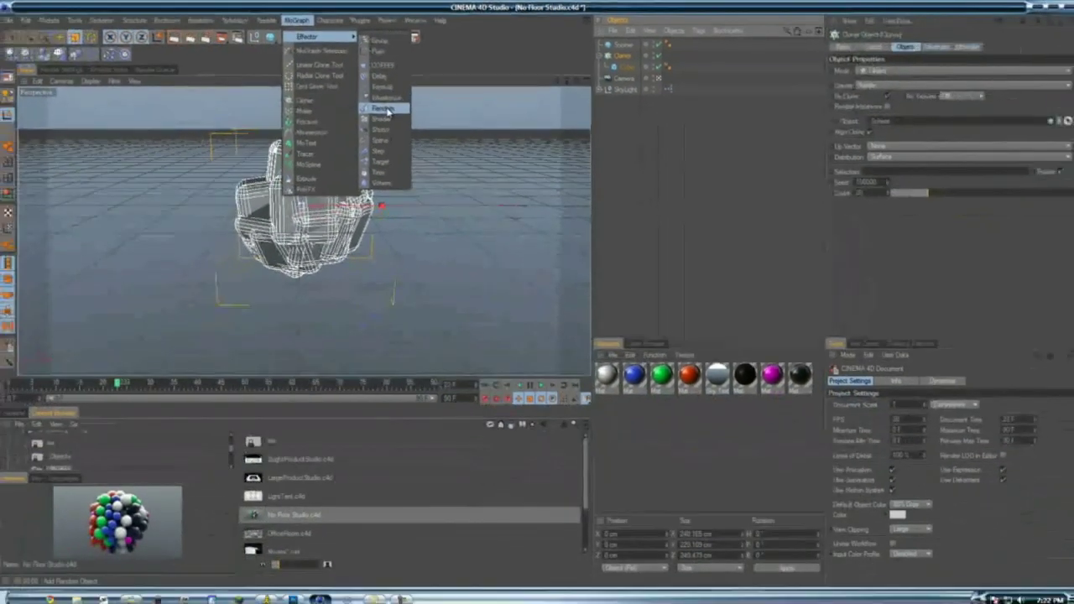
{"action": "left_click", "coordinate": [383, 86]}
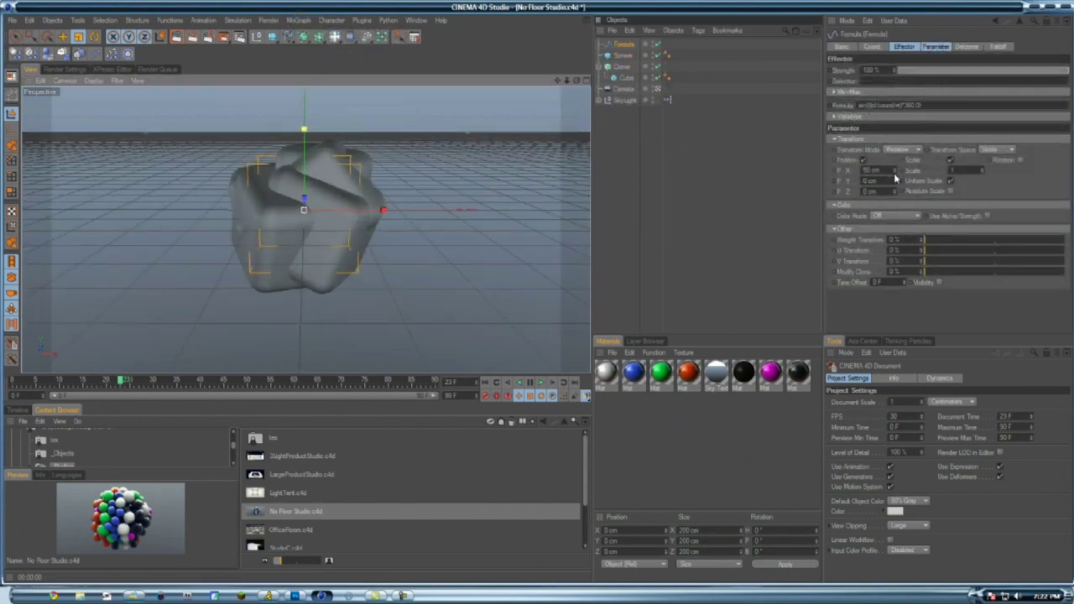
{"action": "left_click_drag", "start_coordinate": [894, 173], "coordinate": [894, 185]}
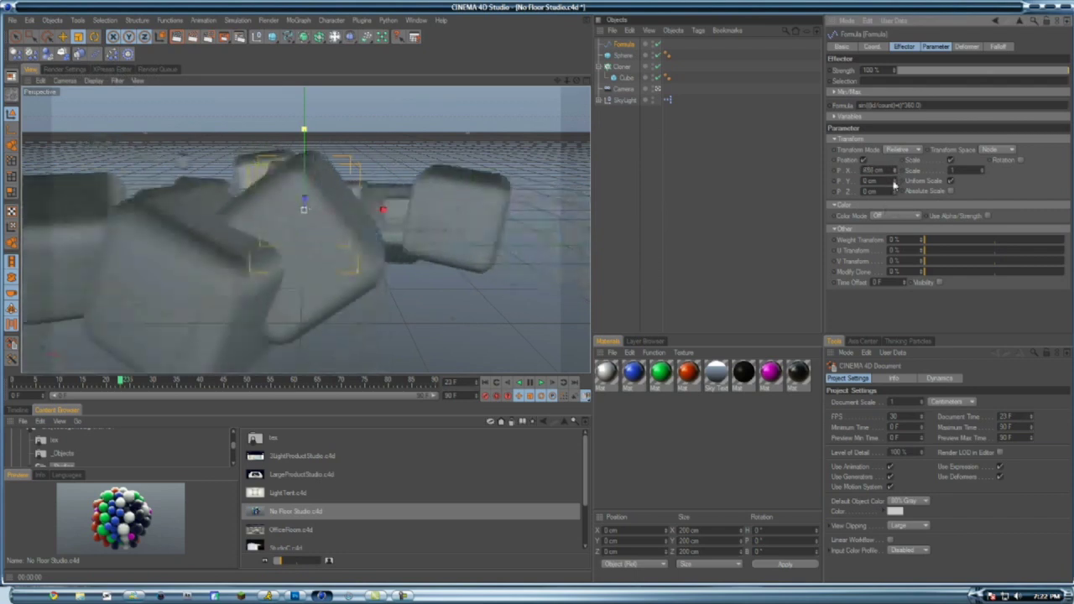
Set the Cloner's distribution on the sphere to Vertex
{"action": "left_click", "coordinate": [622, 68]}
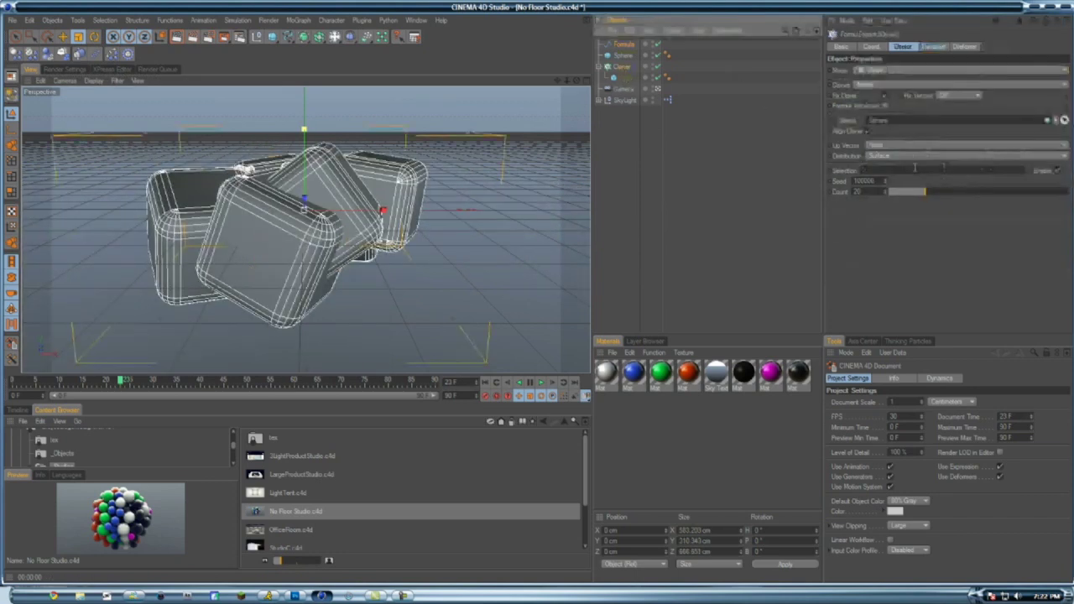
{"action": "left_click", "coordinate": [915, 158]}
{"action": "left_click", "coordinate": [869, 167]}
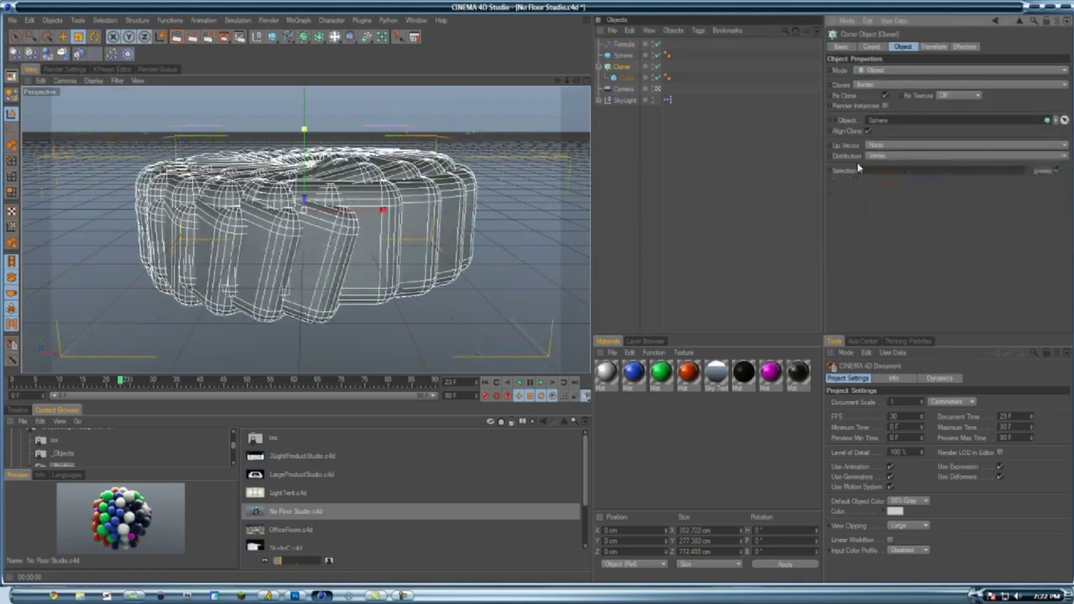
Try a Formula effector X position of -293 cm with a large positive Y position, and render a preview of the view
{"action": "left_click", "coordinate": [621, 46]}
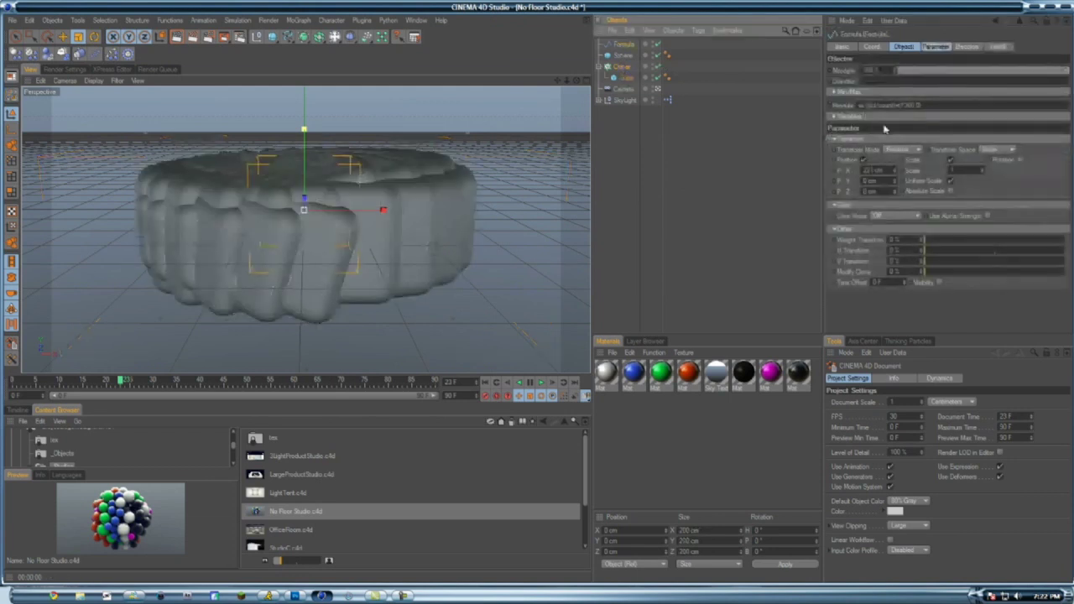
{"action": "mouse_move", "coordinate": [895, 170]}
{"action": "left_mouse_down"}
{"action": "mouse_move", "coordinate": [894, 199]}
{"action": "mouse_move", "coordinate": [878, 179]}
{"action": "mouse_move", "coordinate": [679, 192]}
{"action": "mouse_move", "coordinate": [767, 127]}
{"action": "mouse_move", "coordinate": [837, 180]}
{"action": "mouse_move", "coordinate": [897, 175]}
{"action": "mouse_move", "coordinate": [896, 184]}
{"action": "mouse_move", "coordinate": [676, 195]}
{"action": "left_mouse_up"}
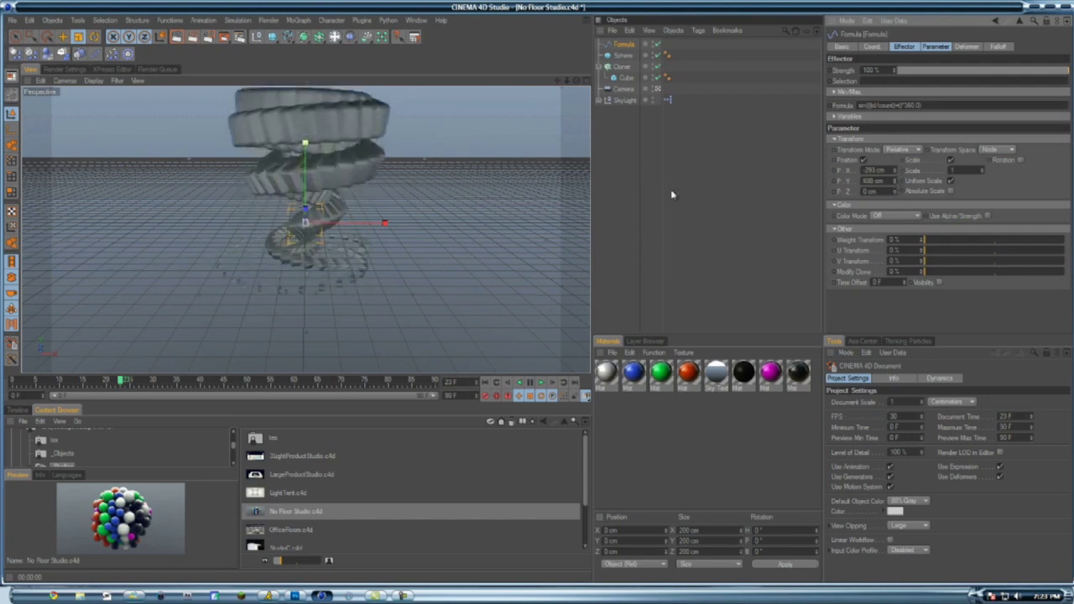
{"action": "left_click_drag", "start_coordinate": [557, 82], "coordinate": [480, 90]}
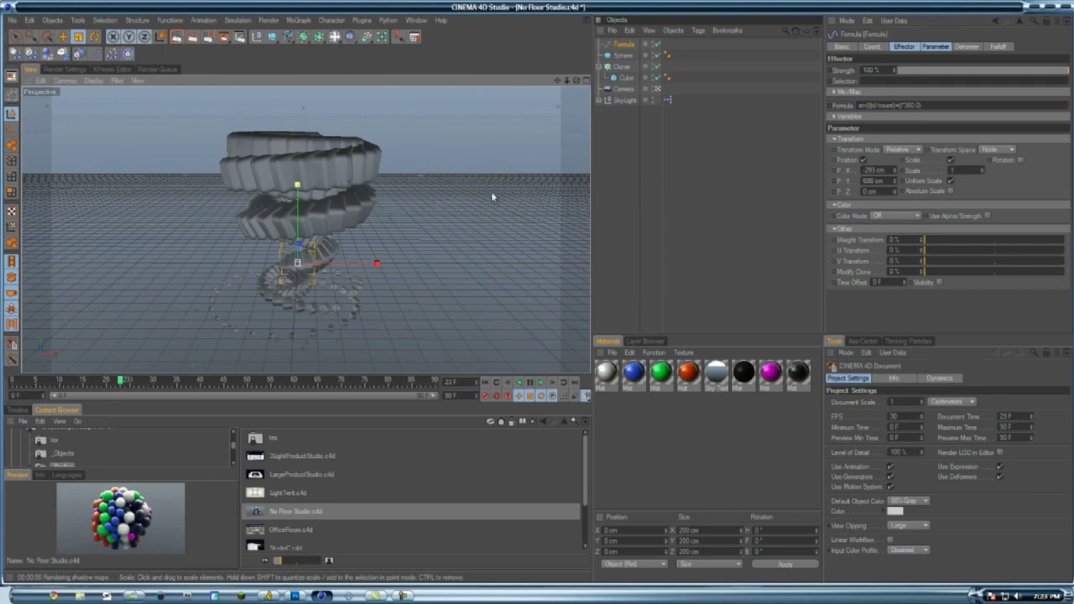
{"action": "key", "text": "ctrl+r"}
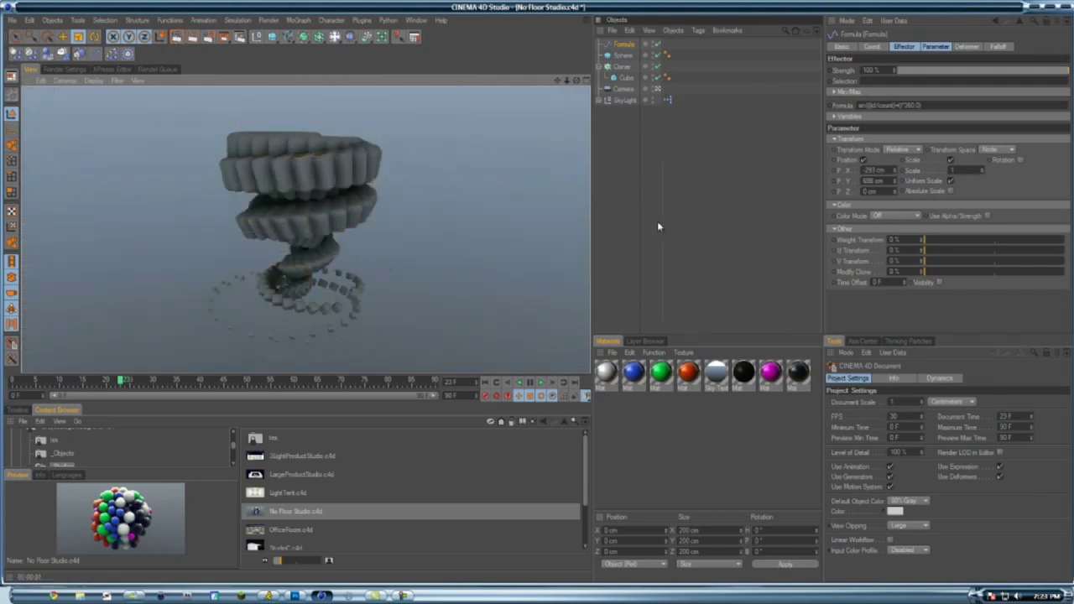
Reset the Formula effector's X and Y position values to 0 cm
{"action": "double_click", "coordinate": [875, 171]}
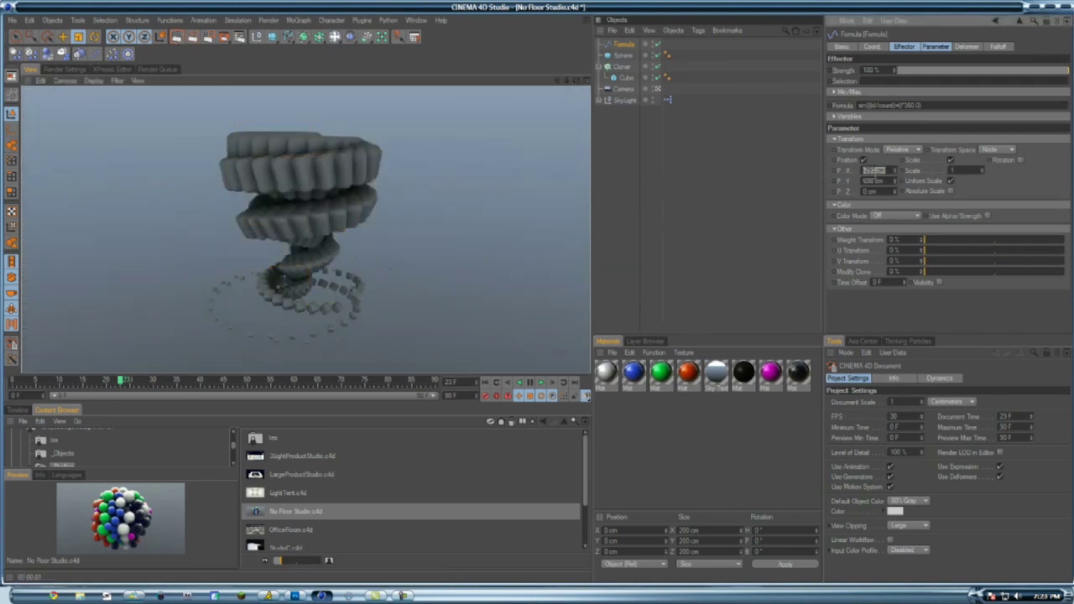
{"action": "type", "text": "0"}
{"action": "double_click", "coordinate": [876, 181]}
{"action": "type", "text": "0"}
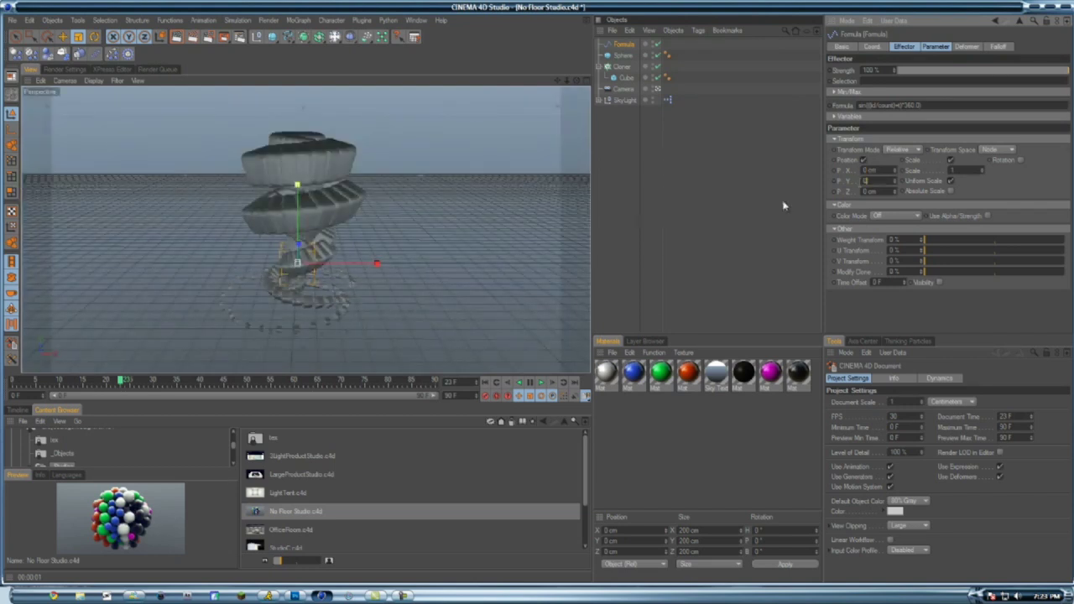
{"action": "left_click", "coordinate": [786, 206]}
Keyframe the Formula effector's X, Y and Z position at 0 cm on frame 0
{"action": "left_click", "coordinate": [623, 45]}
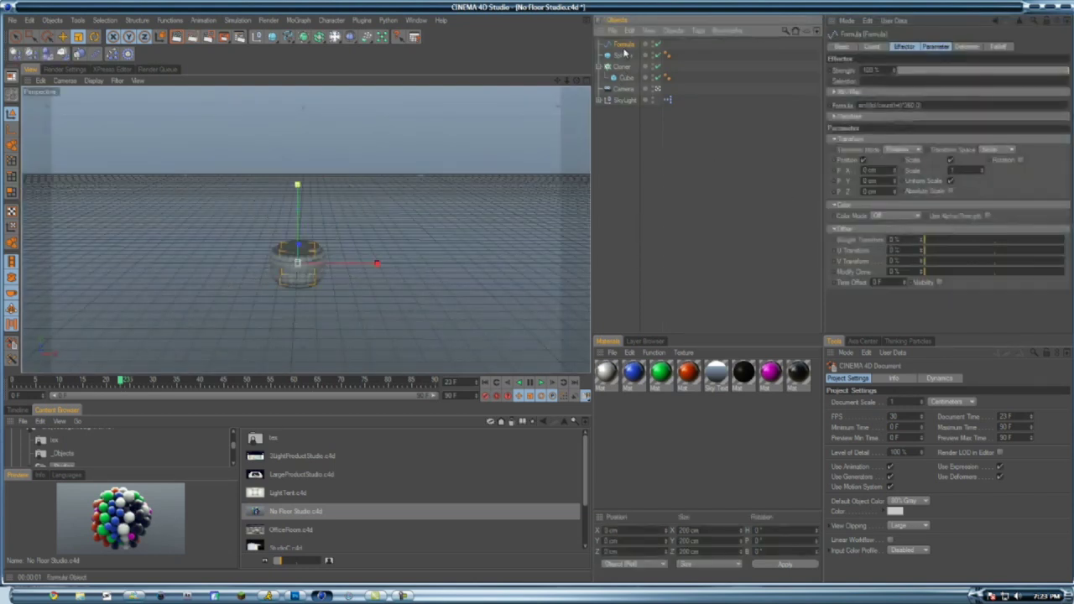
{"action": "left_click", "coordinate": [484, 382]}
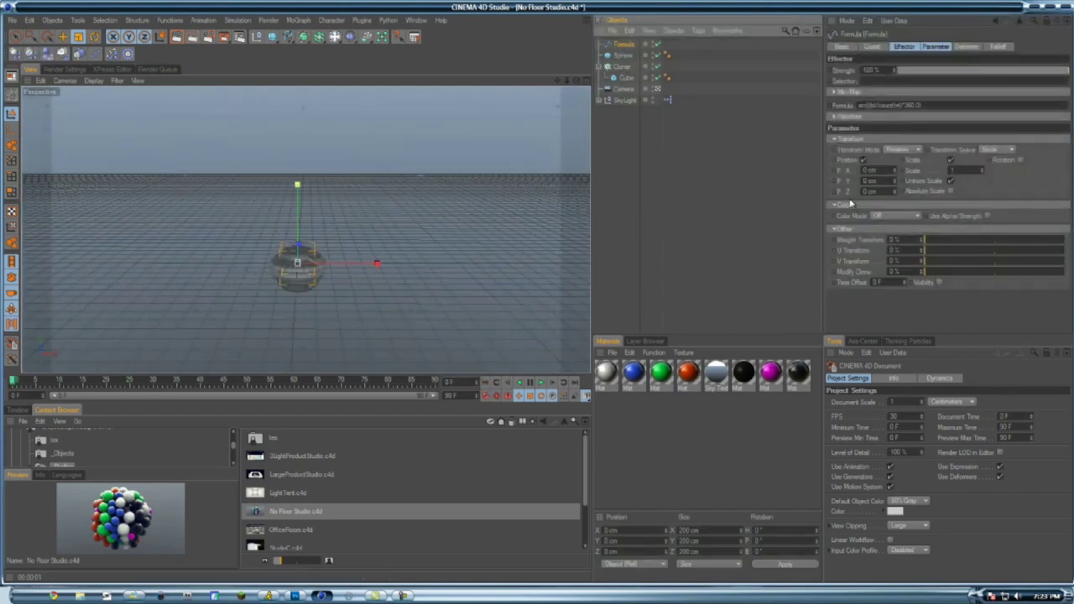
{"action": "left_click", "coordinate": [837, 172]}
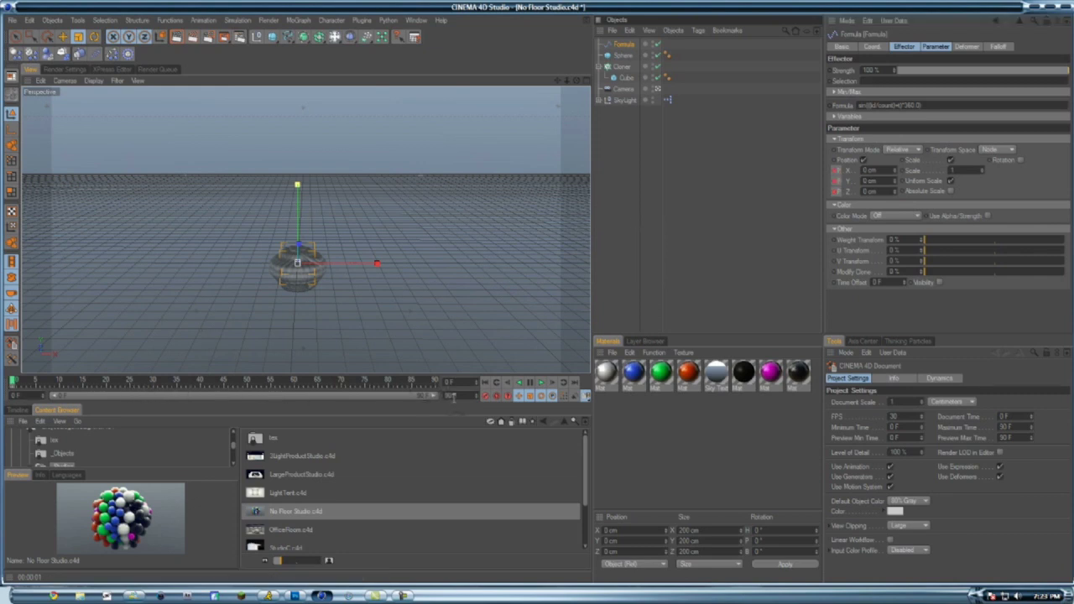
Lengthen the animation to 300 frames and extend the preview range over the full timeline
{"action": "type", "text": "00"}
{"action": "key", "text": "Return"}
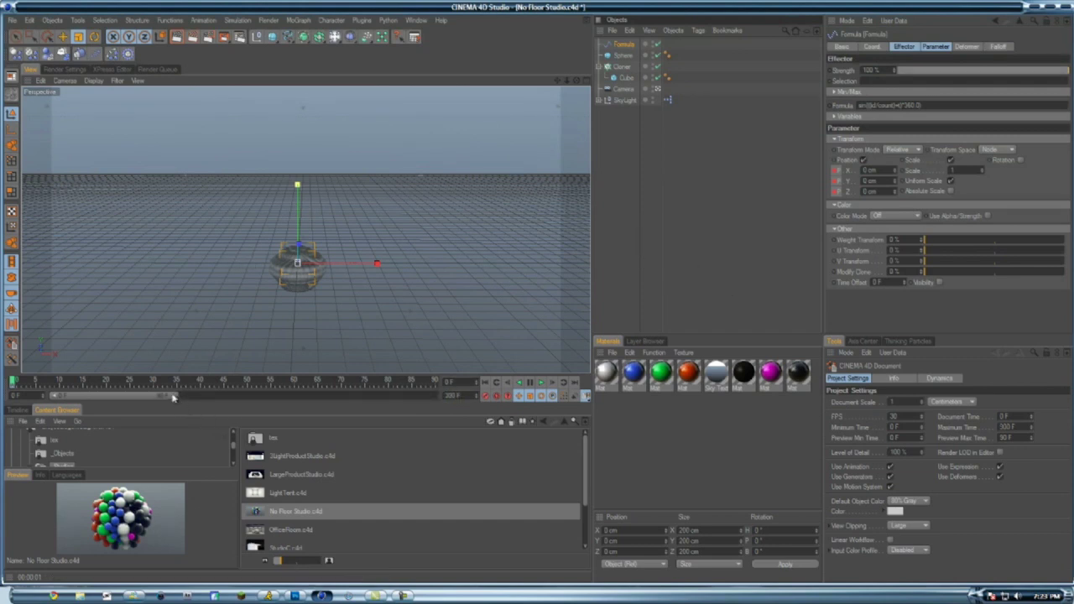
{"action": "left_click_drag", "start_coordinate": [171, 396], "coordinate": [436, 395]}
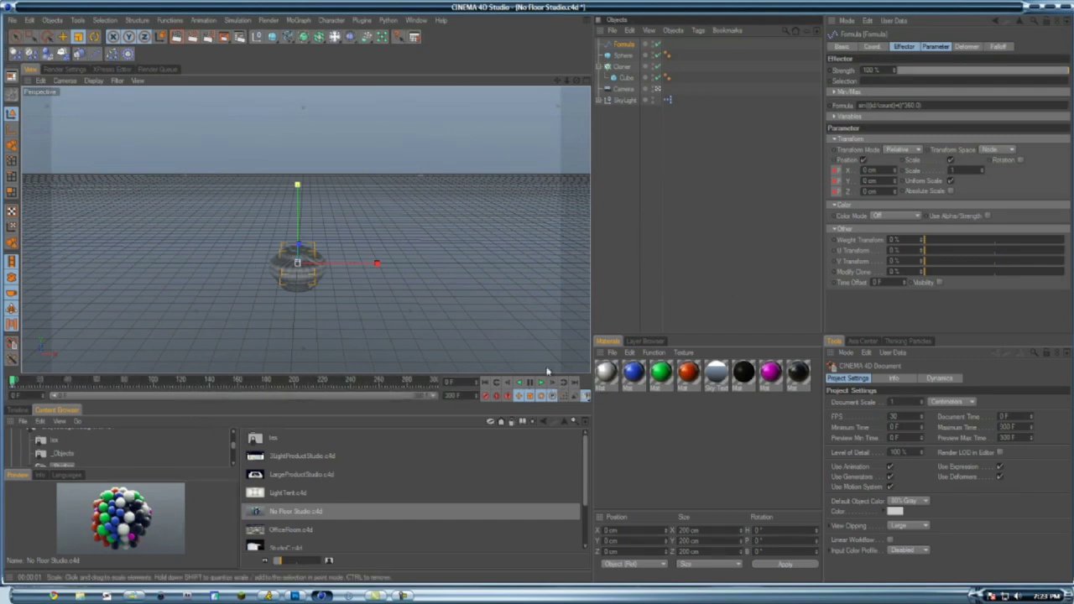
At frame 299, set the Formula effector's position to X 2452 cm, Y 2430 cm and Z 2649 cm, and keyframe it
{"action": "left_click", "coordinate": [435, 382]}
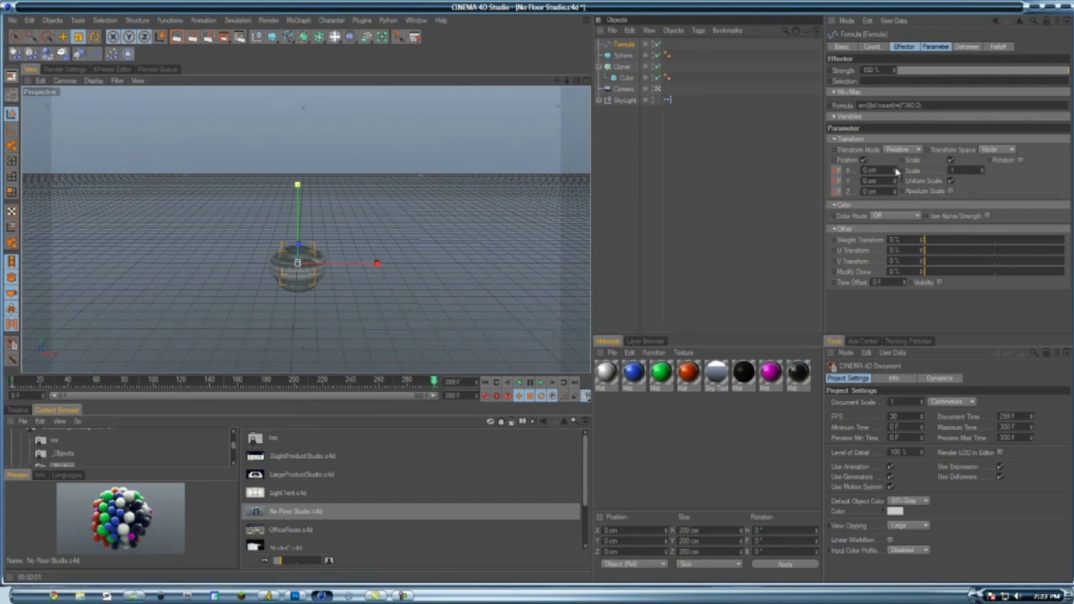
{"action": "left_click_drag", "start_coordinate": [895, 172], "coordinate": [898, 194]}
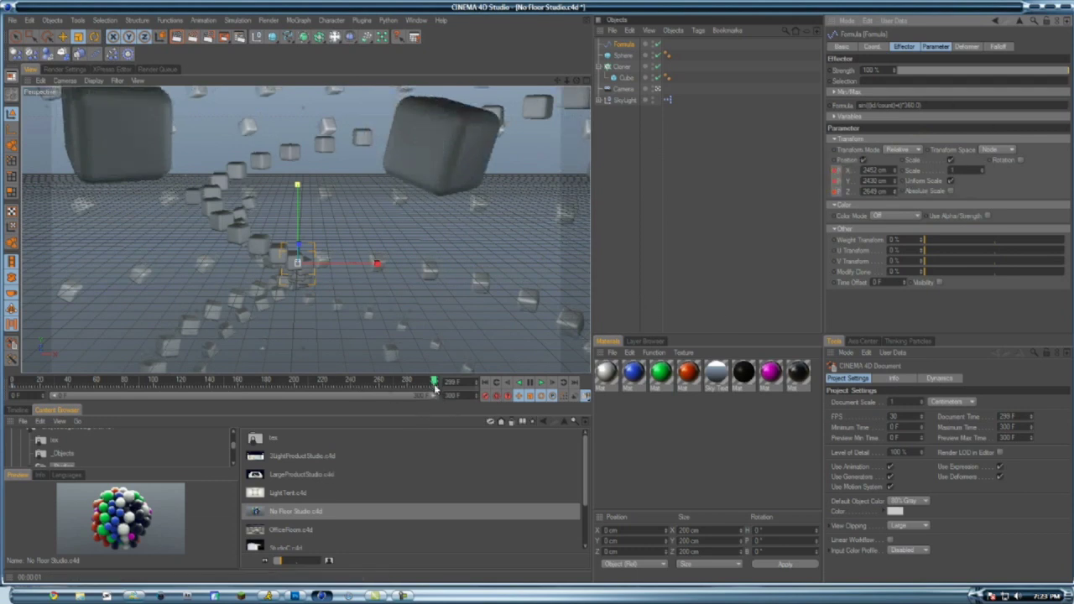
Play the animation from the start, pause at frame 217 and render a preview of the view before rewinding
{"action": "left_click", "coordinate": [486, 385]}
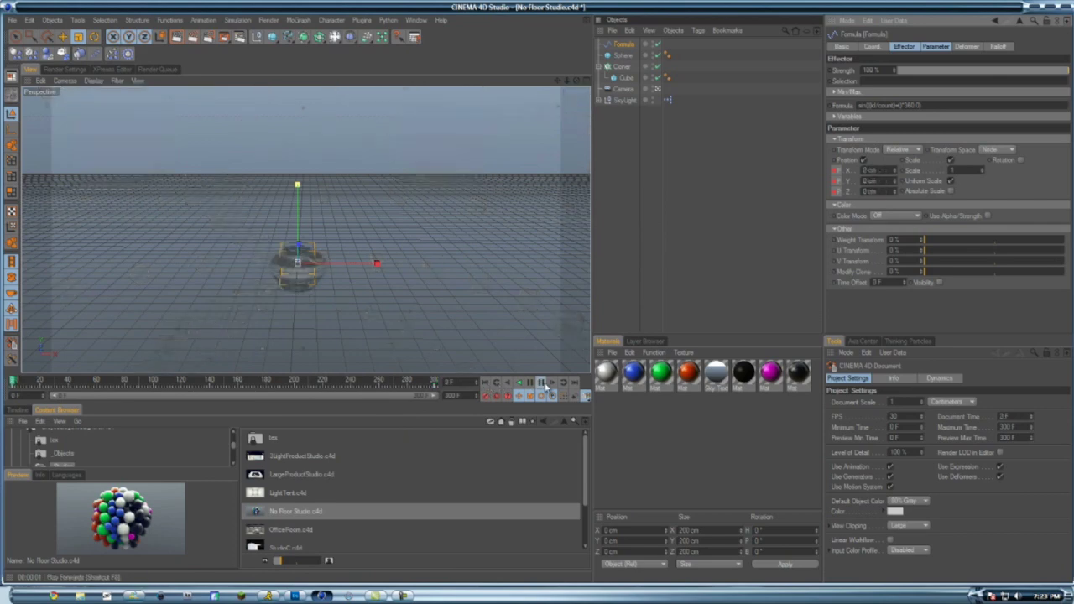
{"action": "left_click", "coordinate": [542, 382]}
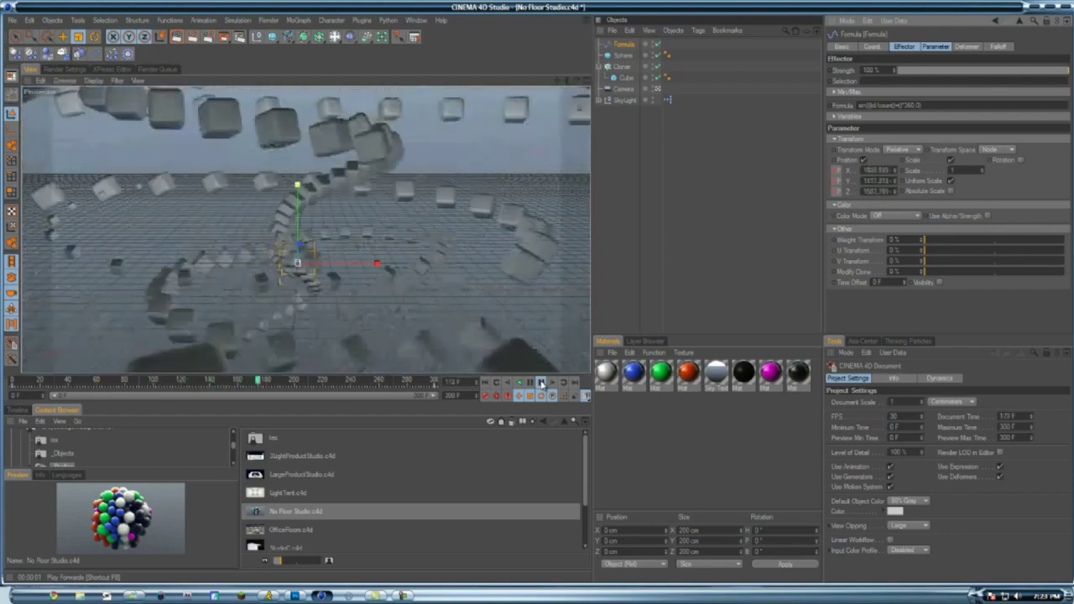
{"action": "left_click", "coordinate": [541, 382]}
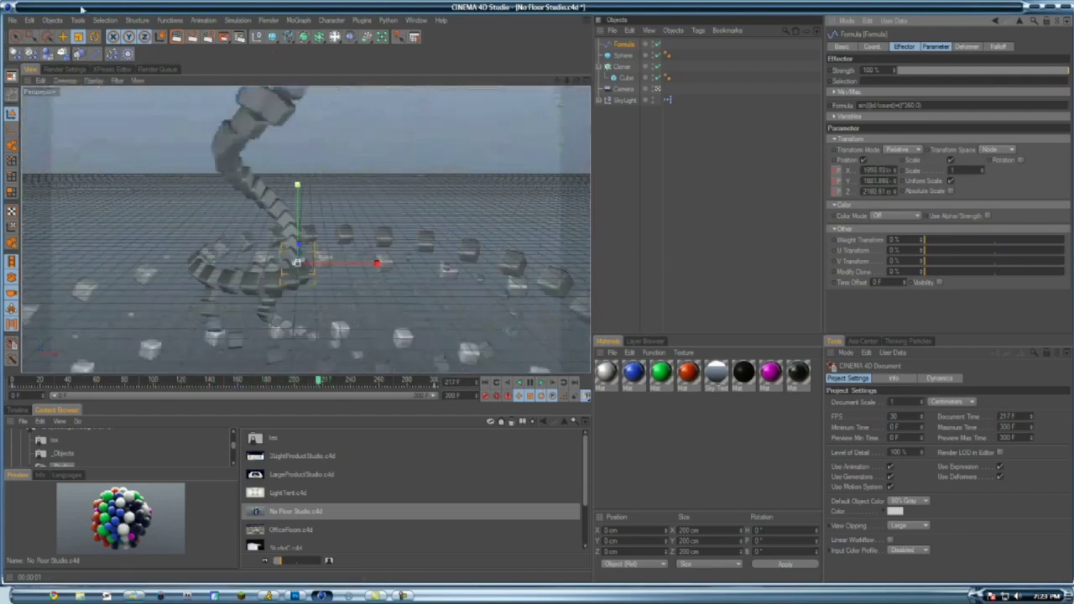
{"action": "left_click", "coordinate": [177, 37]}
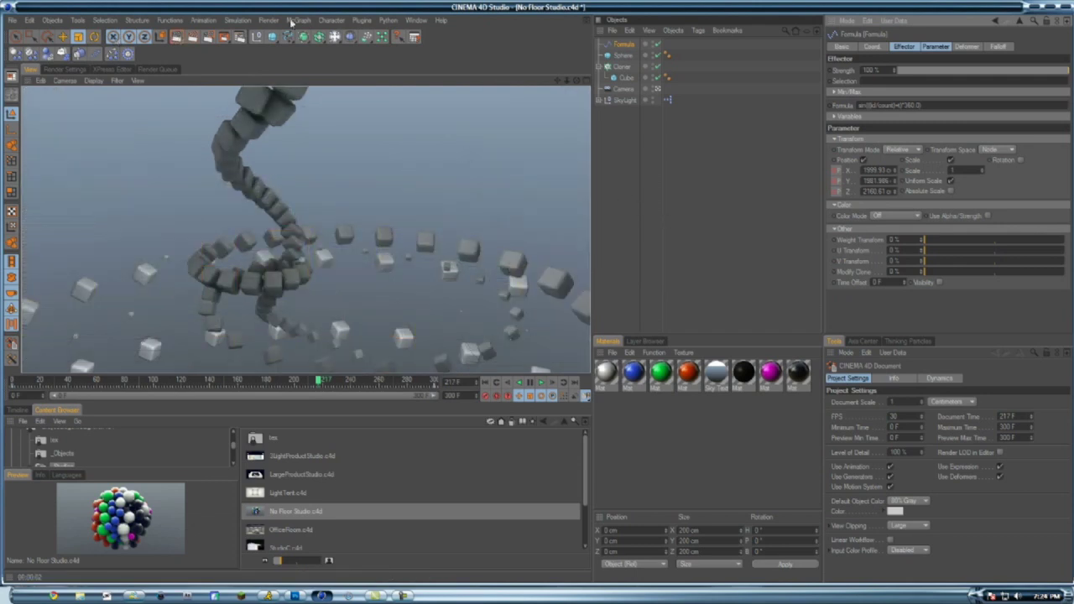
{"action": "left_click", "coordinate": [485, 382]}
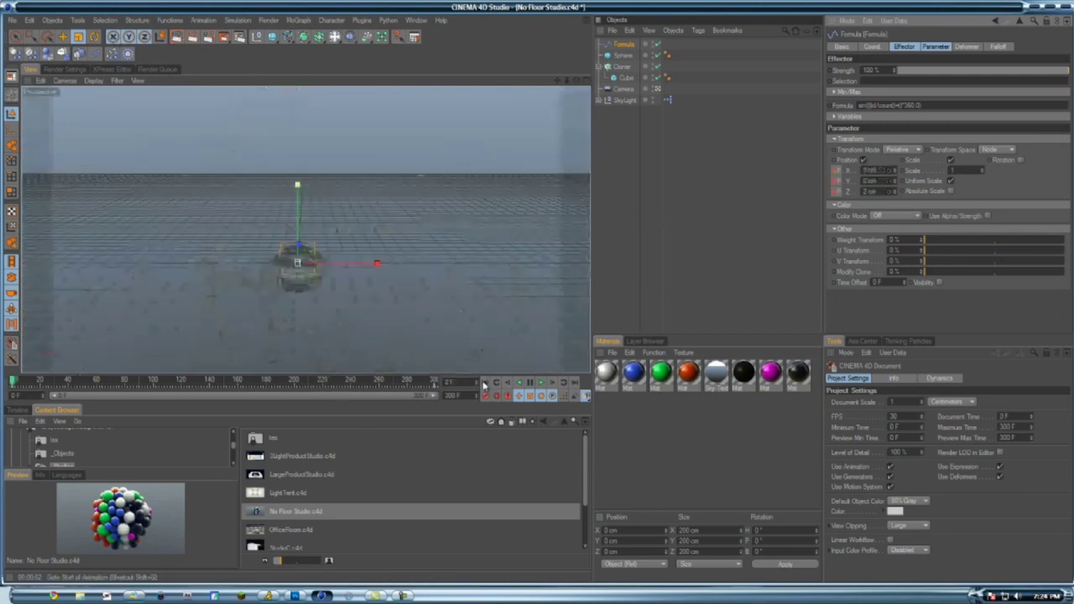